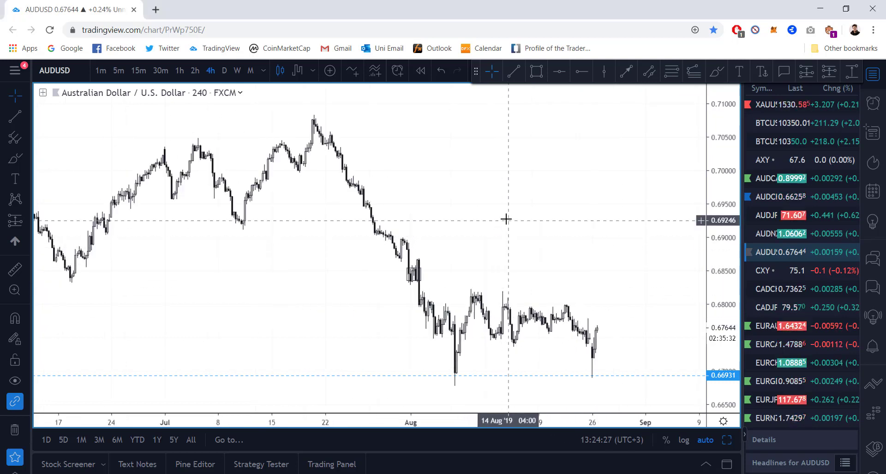
# Start bar replay of the AUDUSD 4-hour chart from the 26 Aug '19 00:00 candle.
pyautogui.scroll(2, 499, 217)
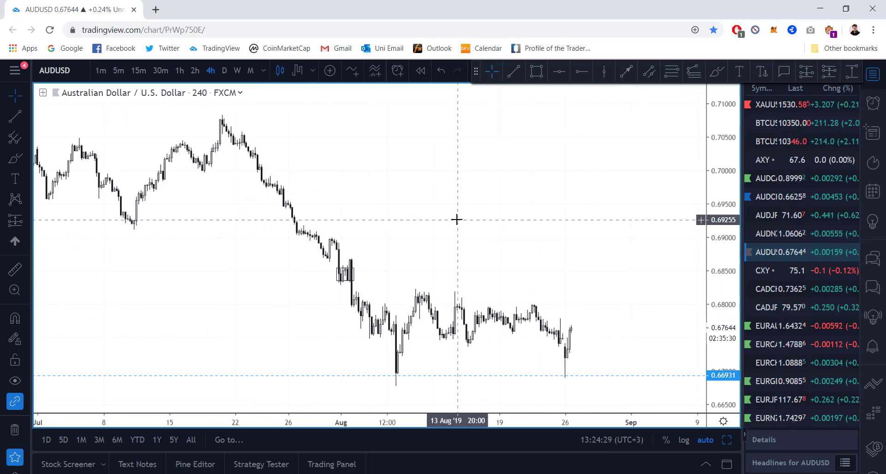
pyautogui.scroll(2, 457, 220)
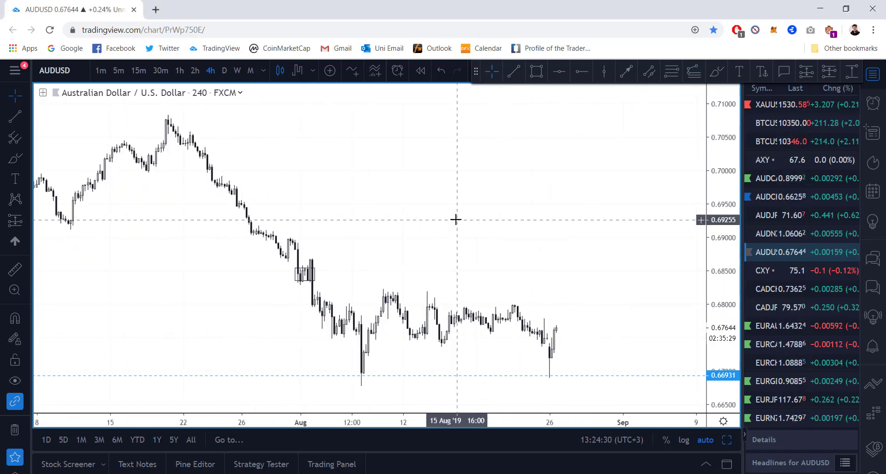
pyautogui.click(422, 72)
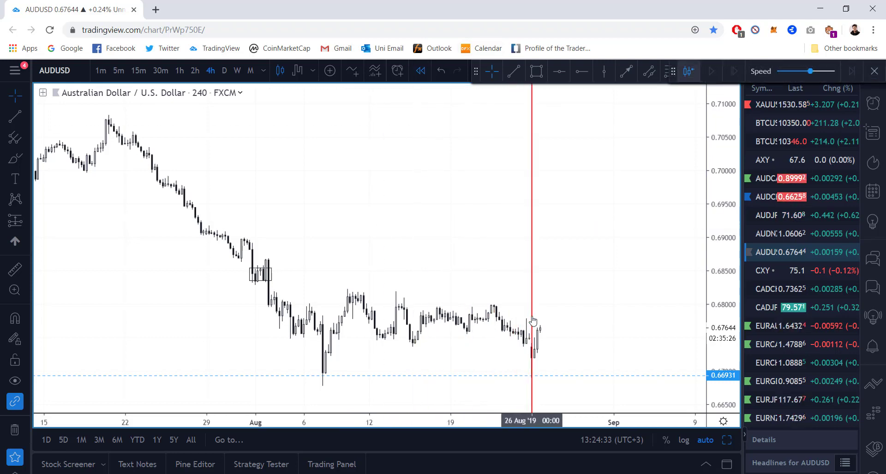
pyautogui.click(534, 321)
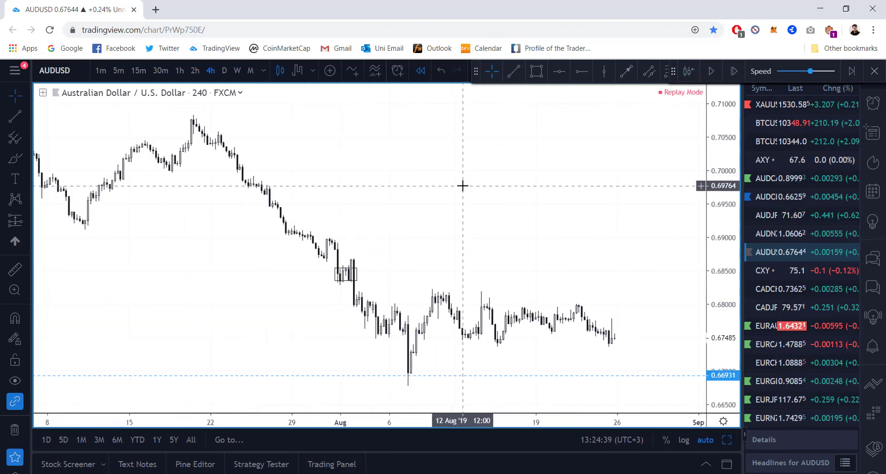
pyautogui.scroll(2, 477, 211)
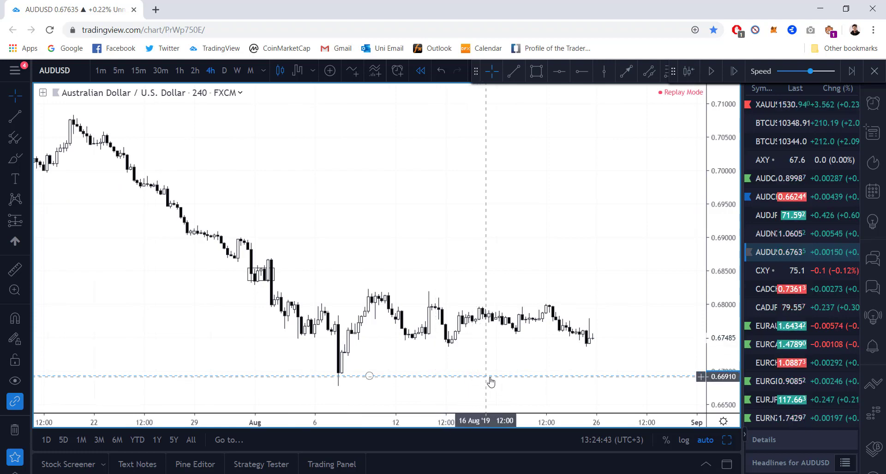
# Delete the existing rectangle around the early-August consolidation near 0.68500.
pyautogui.click(261, 280)
pyautogui.press('Delete')
pyautogui.scroll(-3, 436, 177)
pyautogui.moveTo(439, 176); pyautogui.dragTo(318, 169)
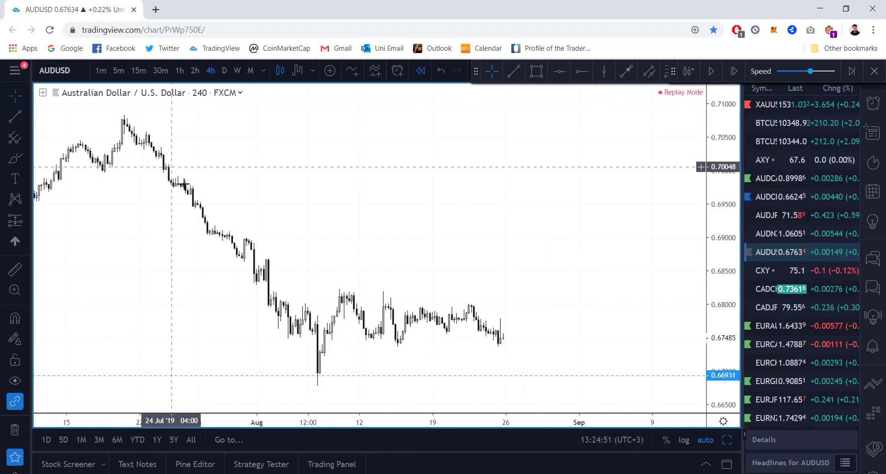
# Draw a parallel channel along the downtrend from the July peak to about 0.67082 on 12 Aug, anchoring its start at 19 Jul '19 08:00.
pyautogui.click(514, 71)
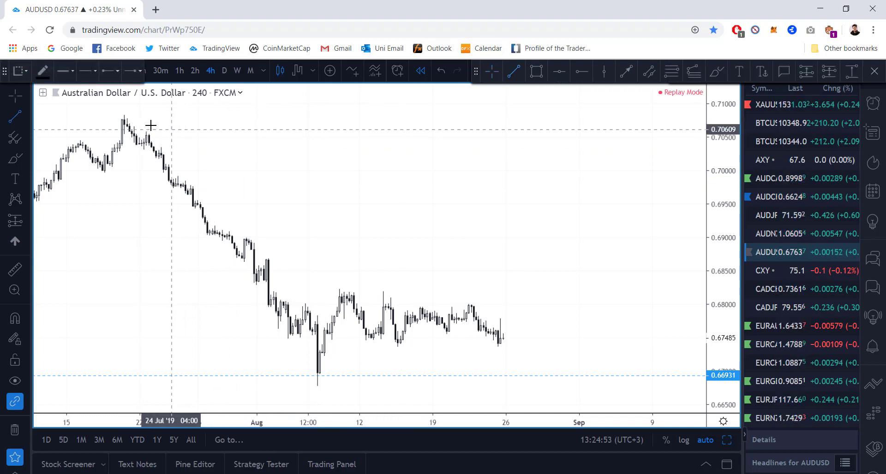
pyautogui.click(649, 71)
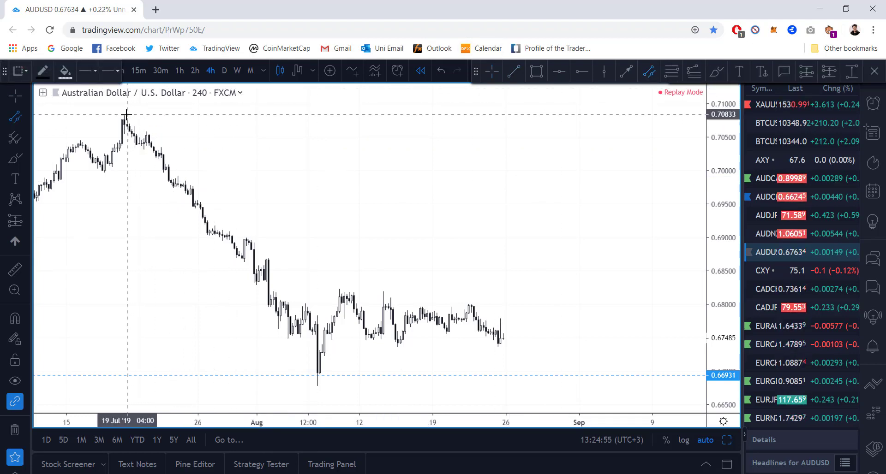
pyautogui.click(125, 115)
pyautogui.click(369, 366)
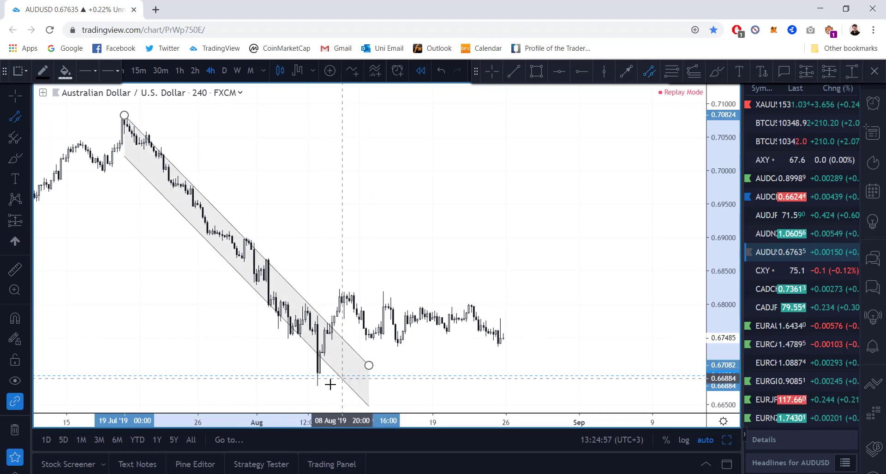
pyautogui.click(332, 383)
pyautogui.moveTo(324, 198)
pyautogui.mouseDown()
pyautogui.moveTo(274, 196)
pyautogui.moveTo(424, 186)
pyautogui.mouseUp()
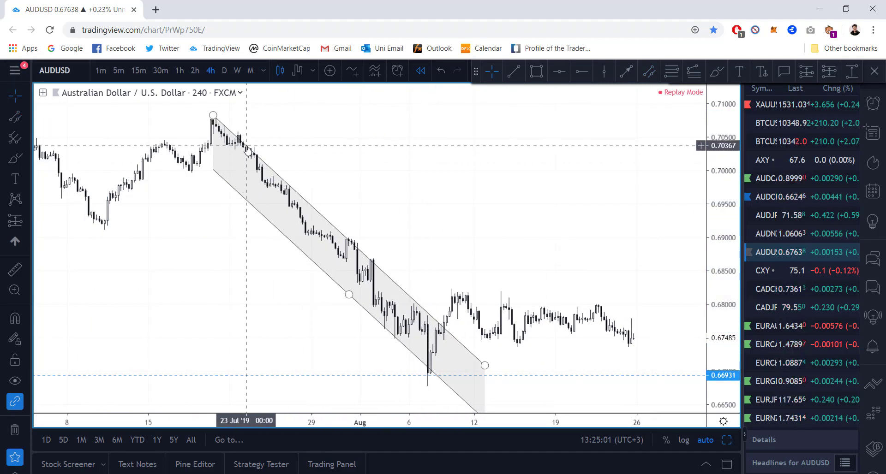
pyautogui.moveTo(213, 115); pyautogui.dragTo(233, 118)
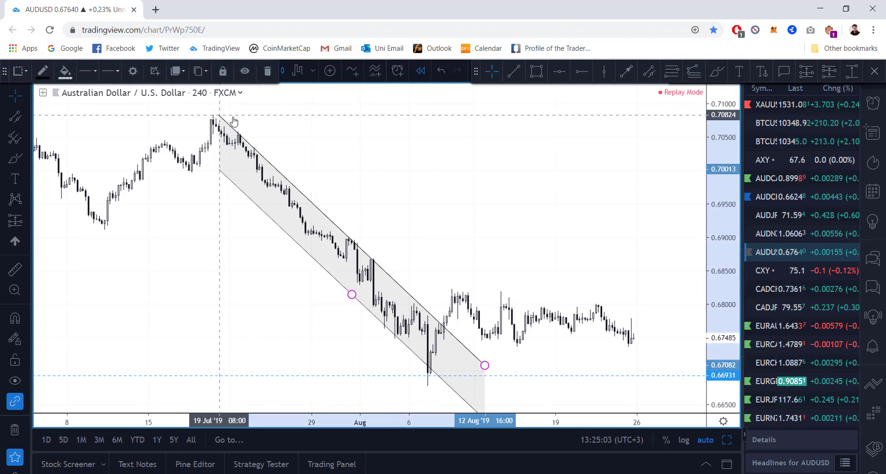
pyautogui.click(307, 177)
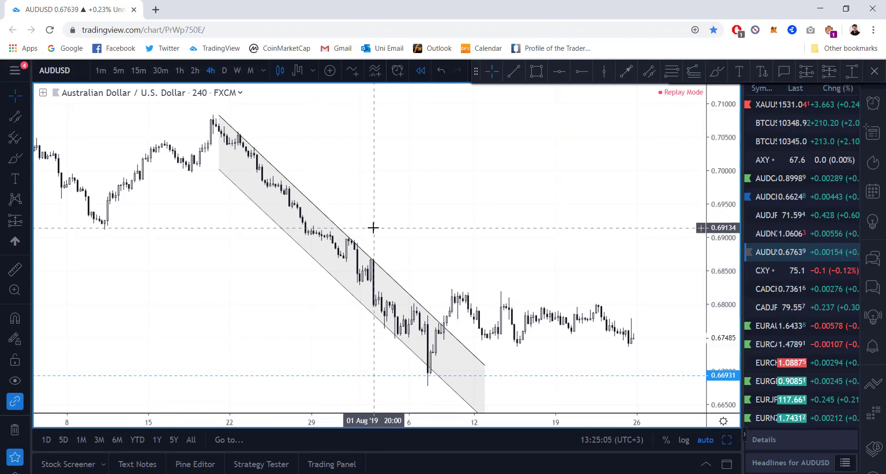
# Delete the parallel channel from the downtrend.
pyautogui.scroll(3, 374, 228)
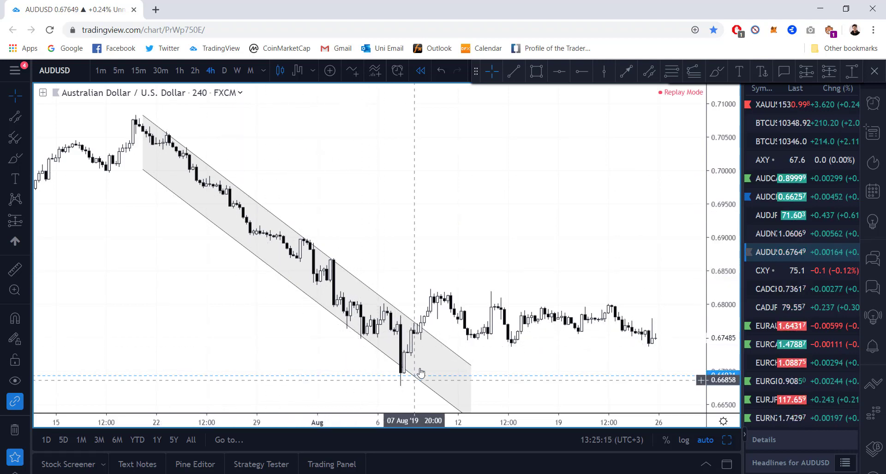
pyautogui.moveTo(411, 257); pyautogui.dragTo(356, 254)
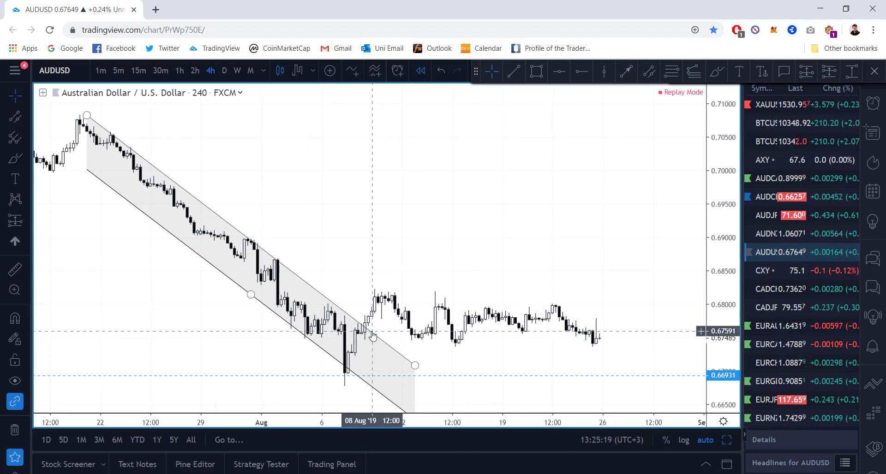
pyautogui.click(350, 315)
pyautogui.press('Delete')
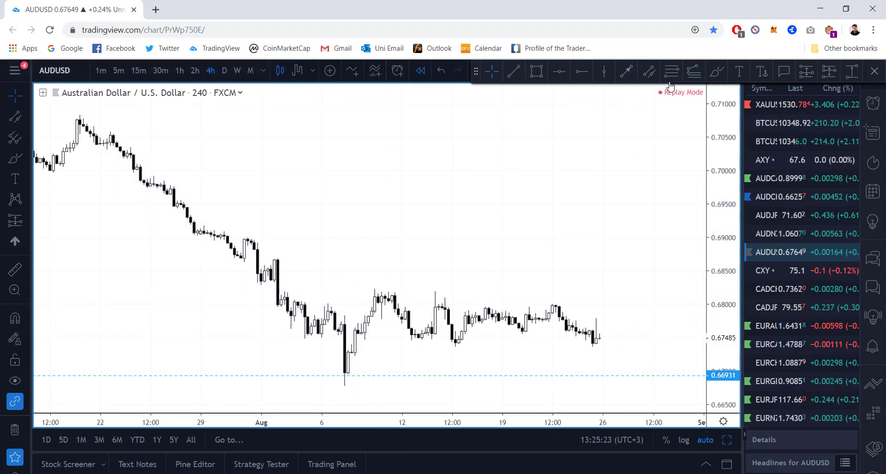
# Brush circles around the August swing points, undo them, and mark the lows around 12–14 August with short brush lines.
pyautogui.click(713, 73)
pyautogui.moveTo(335, 302)
pyautogui.mouseDown()
pyautogui.moveTo(325, 300)
pyautogui.moveTo(329, 318)
pyautogui.moveTo(340, 305)
pyautogui.mouseUp()
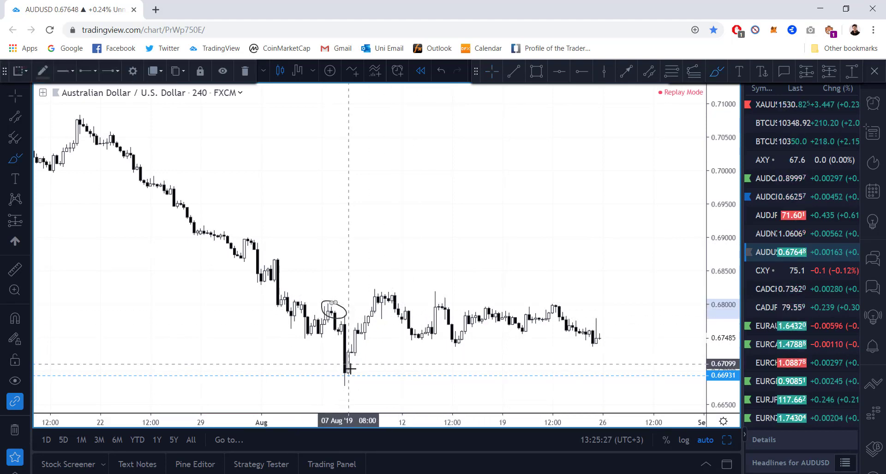
pyautogui.moveTo(338, 387)
pyautogui.mouseDown()
pyautogui.moveTo(363, 377)
pyautogui.moveTo(349, 366)
pyautogui.moveTo(381, 289)
pyautogui.moveTo(398, 301)
pyautogui.moveTo(376, 303)
pyautogui.moveTo(347, 286)
pyautogui.mouseUp()
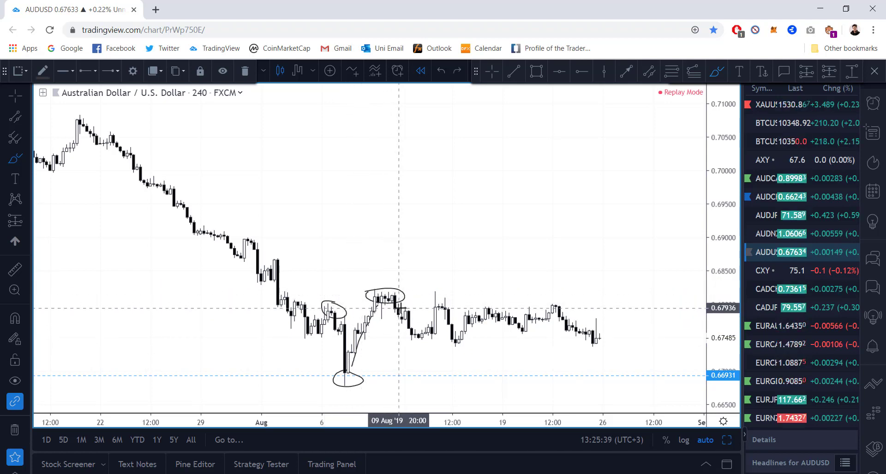
pyautogui.hotkey('ctrl', 'z')
pyautogui.hotkey('ctrl', 'z')
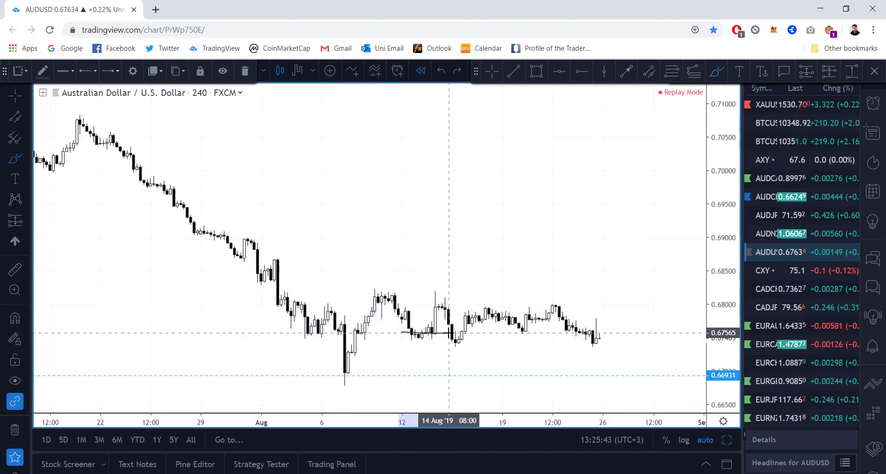
pyautogui.moveTo(411, 340)
pyautogui.mouseDown()
pyautogui.moveTo(432, 342)
pyautogui.moveTo(434, 377)
pyautogui.mouseUp()
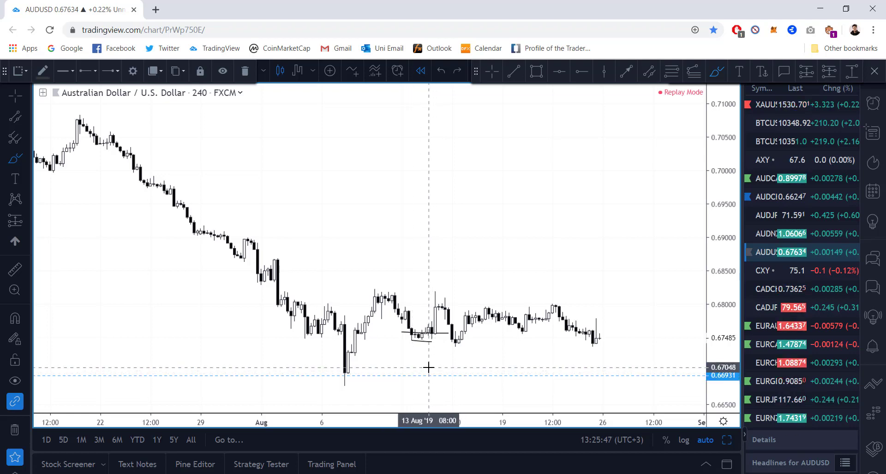
# Add the text note "1. identify the trend" in the empty chart area above the late-August candles.
pyautogui.click(739, 72)
pyautogui.click(520, 178)
pyautogui.write('1. identify the trend')
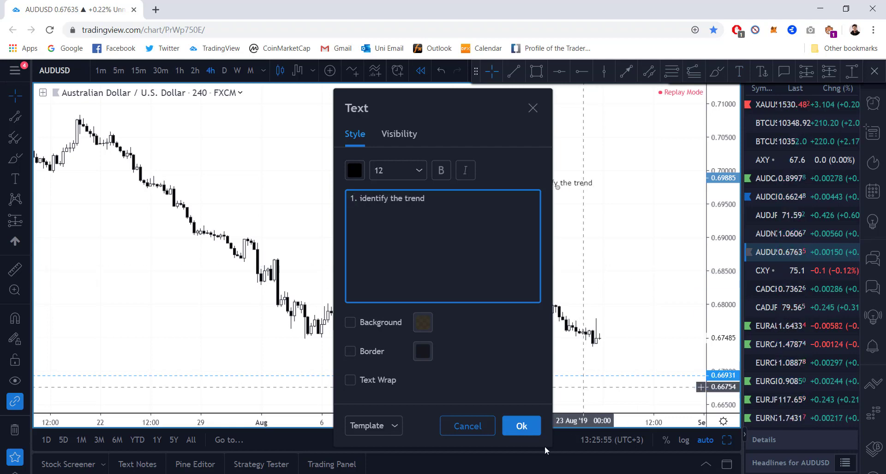
pyautogui.click(521, 426)
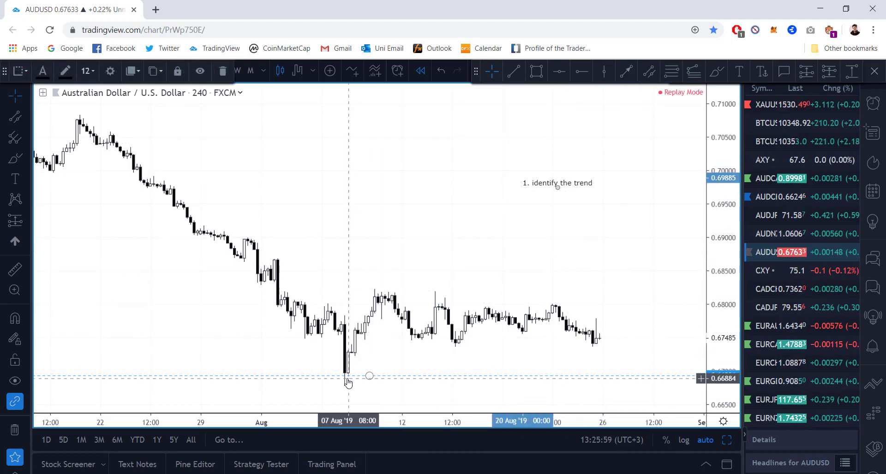
# Move the "1. identify the trend" note up to about the 0.70850 price level and deselect it.
pyautogui.moveTo(554, 202); pyautogui.dragTo(559, 153)
pyautogui.moveTo(555, 181); pyautogui.dragTo(561, 117)
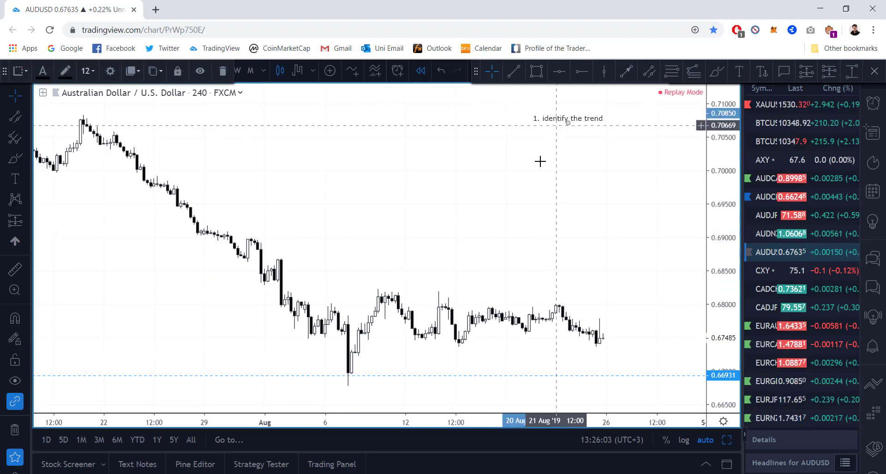
pyautogui.click(540, 160)
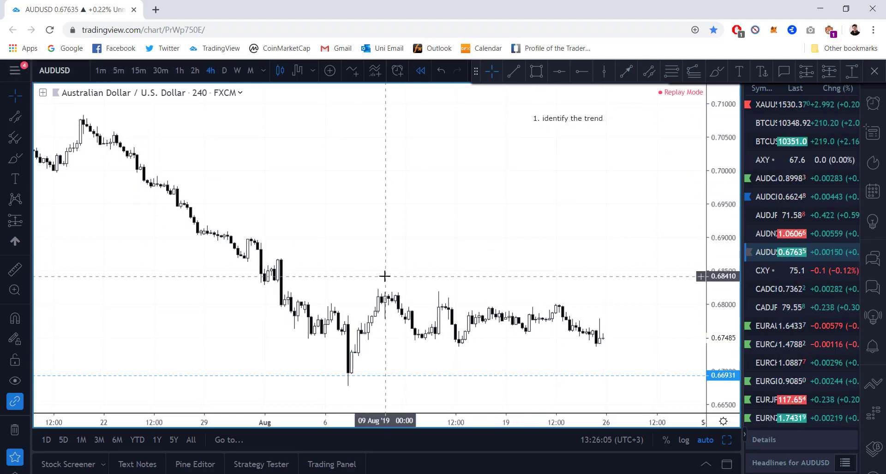
pyautogui.click(160, 11)
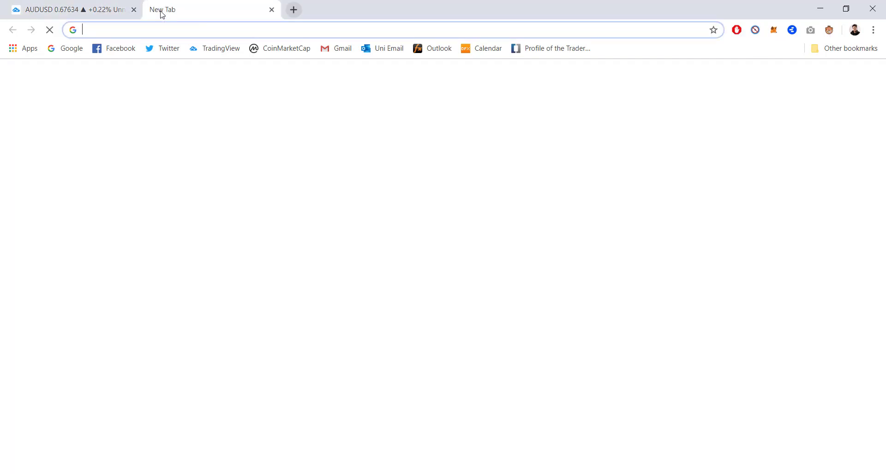
pyautogui.write('sma')
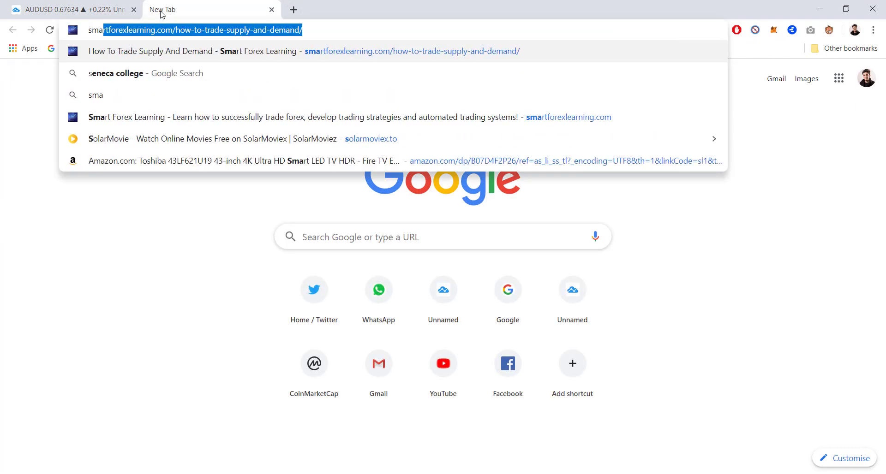
pyautogui.press('Right')
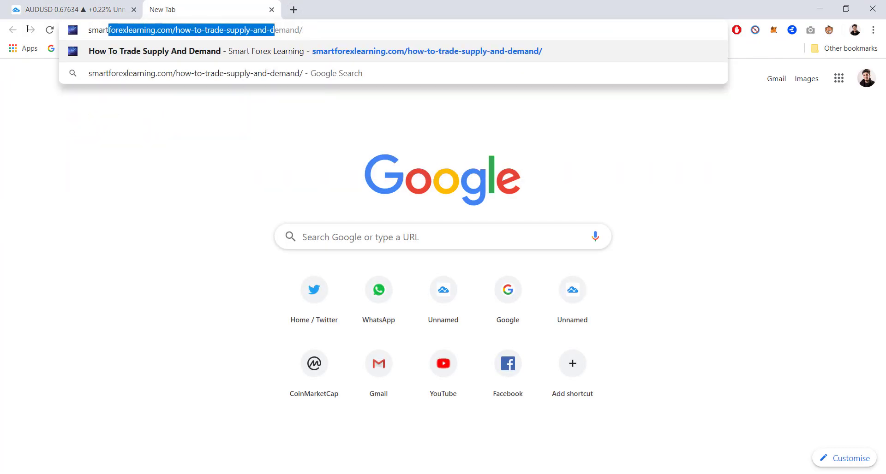
pyautogui.hotkey('ctrl', 'w')
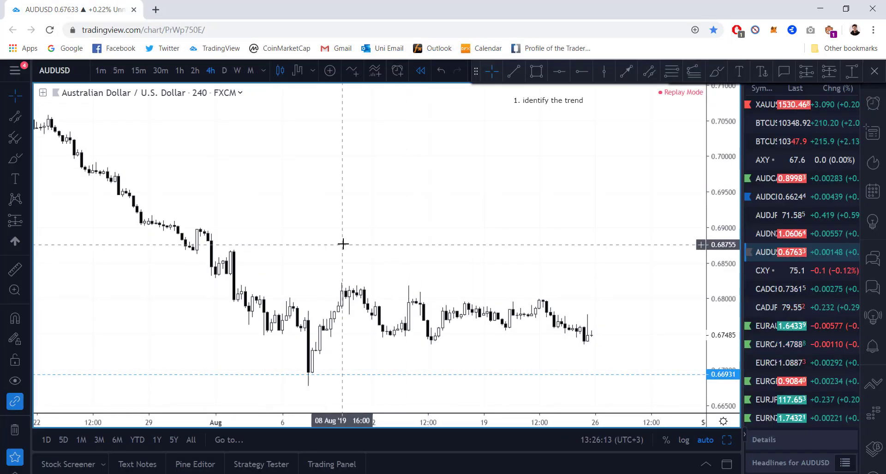
# Draw a rectangle around the early-August consolidation in the downtrend, starting from about 0.68332 on 31 Jul.
pyautogui.moveTo(424, 247); pyautogui.dragTo(366, 237)
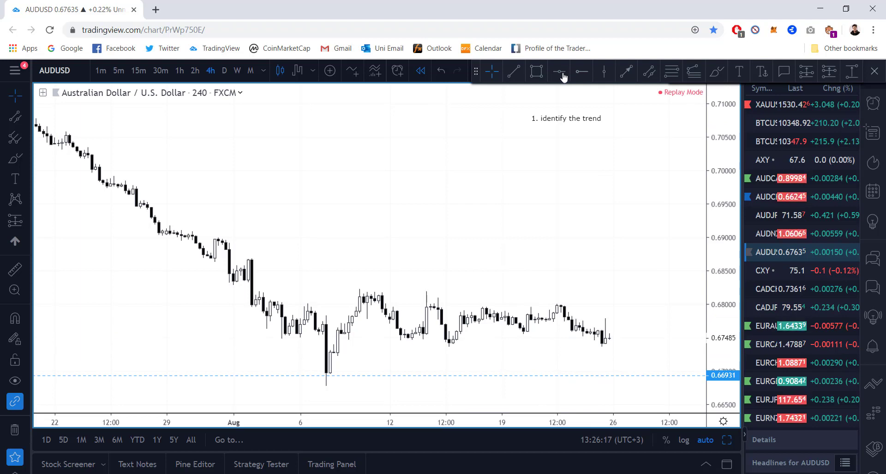
pyautogui.click(537, 73)
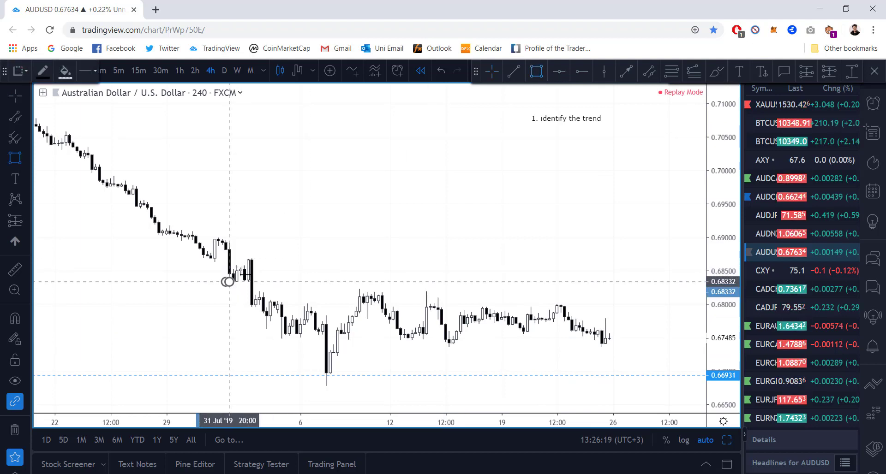
pyautogui.moveTo(227, 282); pyautogui.dragTo(271, 267)
pyautogui.click(260, 267)
pyautogui.click(270, 261)
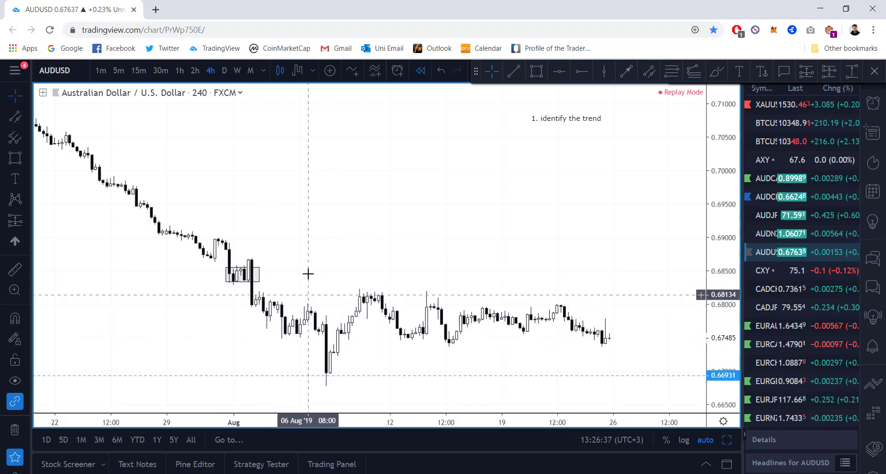
# Draw a rectangle around the large 7 August bearish candle from about 0.67689, extending its lower edge past the wick to about 0.66734.
pyautogui.scroll(3, 306, 272)
pyautogui.click(536, 71)
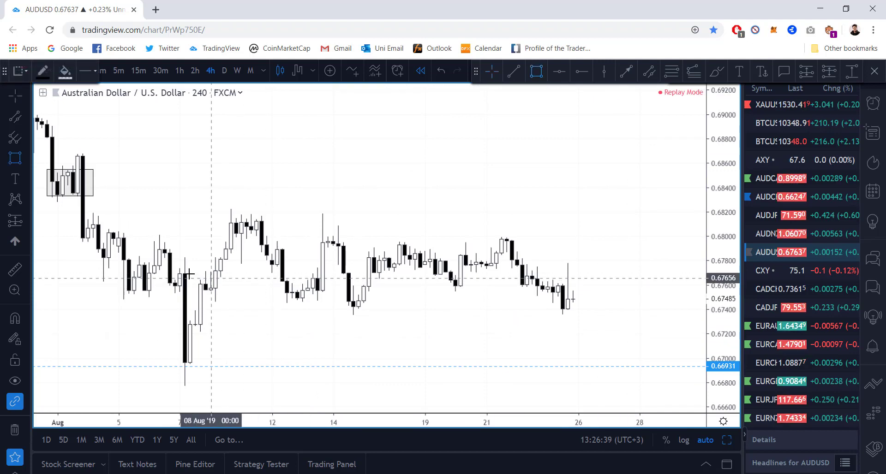
pyautogui.click(180, 274)
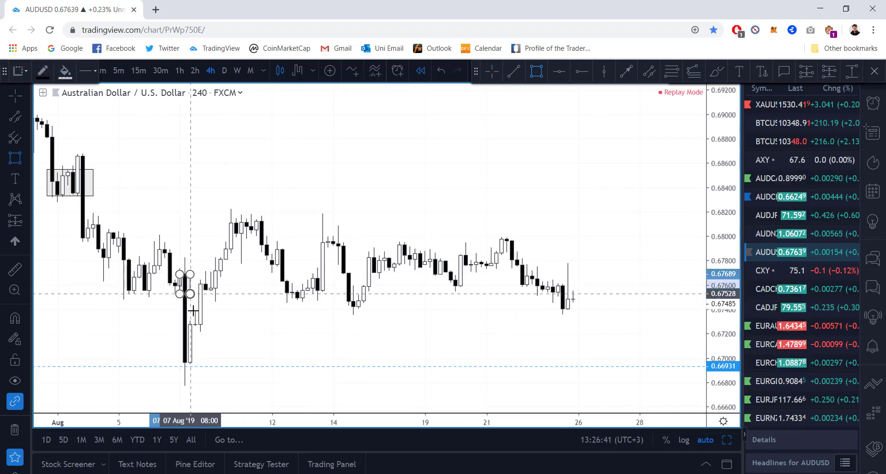
pyautogui.click(189, 365)
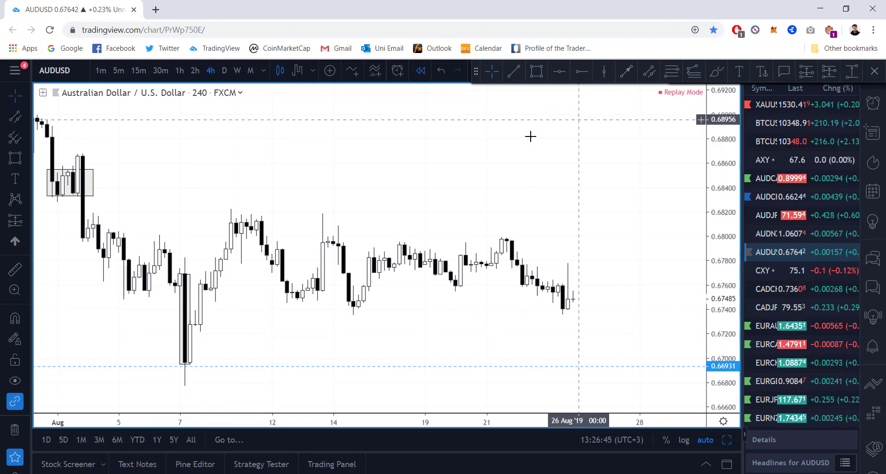
pyautogui.moveTo(189, 369); pyautogui.dragTo(190, 391)
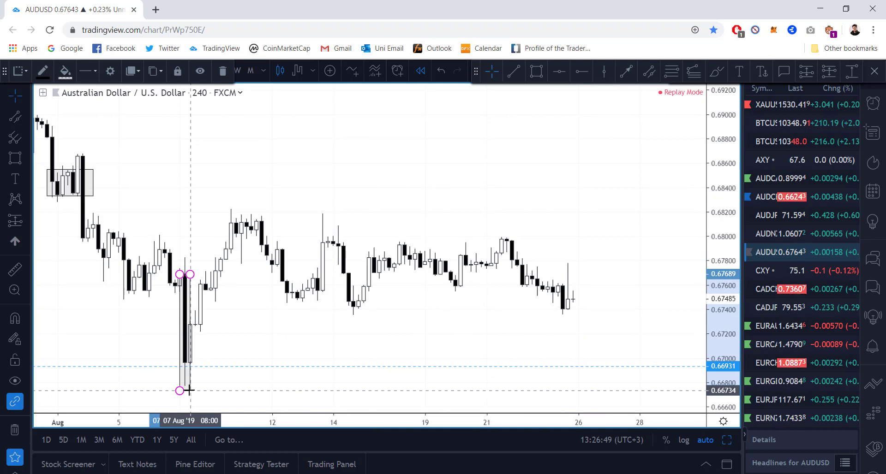
pyautogui.click(199, 190)
pyautogui.moveTo(272, 174); pyautogui.dragTo(482, 141)
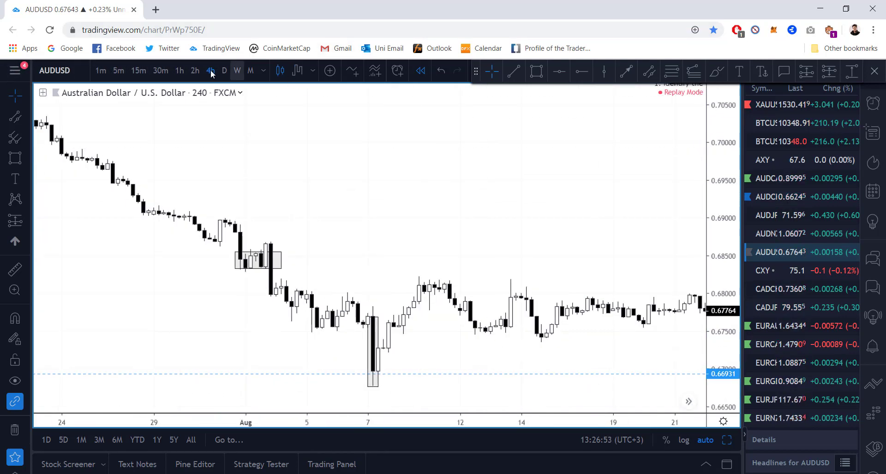
# Switch to the 1-hour timeframe and shrink the 7 August rectangle to the small candles at the low, from about 0.67024 to 0.66956.
pyautogui.click(180, 70)
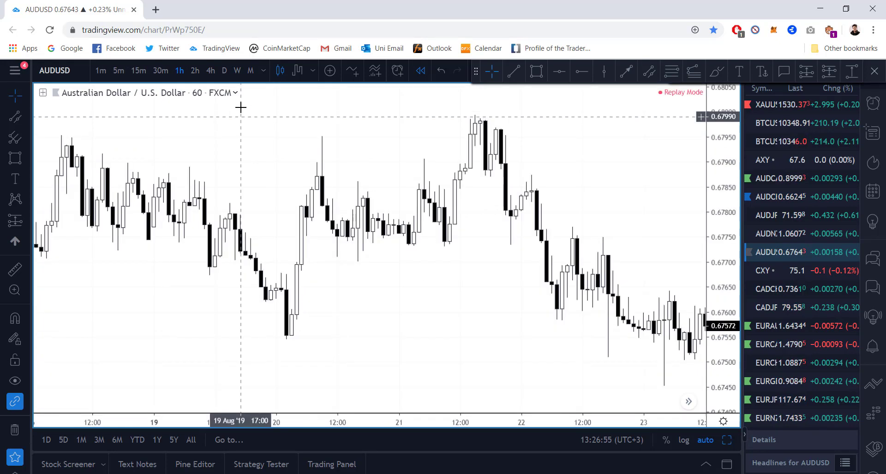
pyautogui.moveTo(331, 154); pyautogui.dragTo(192, 149)
pyautogui.moveTo(325, 146); pyautogui.dragTo(614, 125)
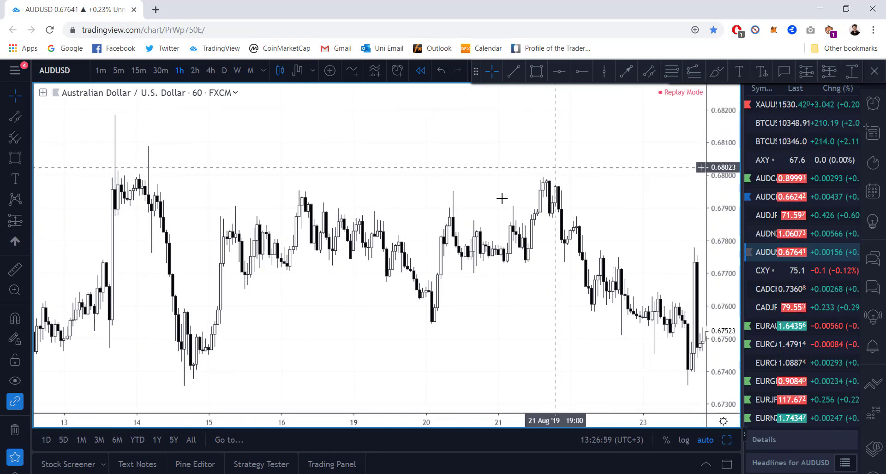
pyautogui.scroll(-5, 490, 207)
pyautogui.moveTo(231, 302); pyautogui.dragTo(611, 300)
pyautogui.scroll(5, 605, 316)
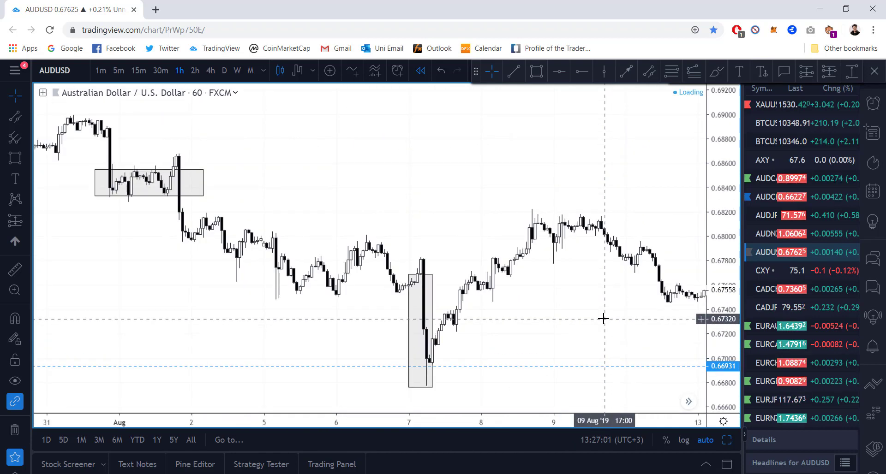
pyautogui.scroll(2, 430, 333)
pyautogui.moveTo(352, 316); pyautogui.dragTo(401, 312)
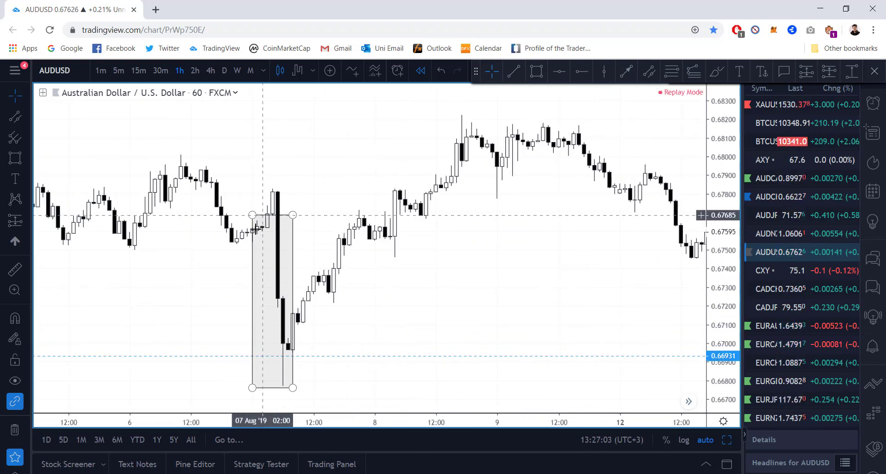
pyautogui.moveTo(253, 215)
pyautogui.mouseDown()
pyautogui.moveTo(283, 298)
pyautogui.moveTo(283, 343)
pyautogui.mouseUp()
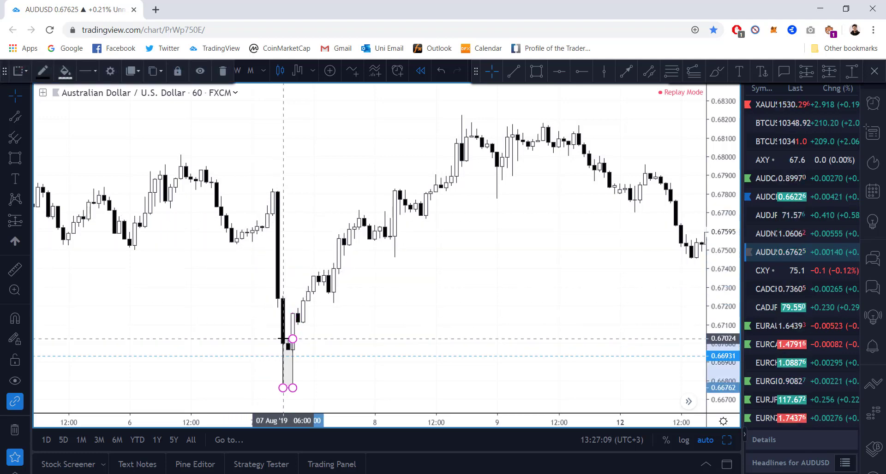
pyautogui.moveTo(293, 388); pyautogui.dragTo(297, 351)
pyautogui.click(332, 346)
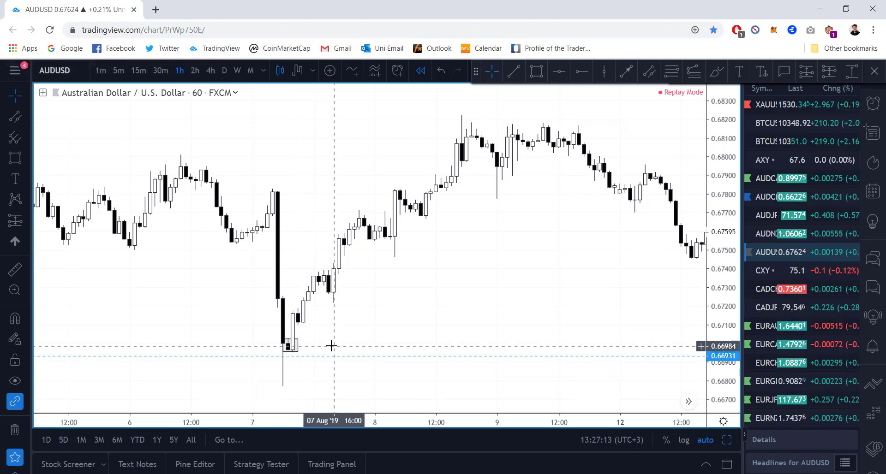
# Switch to the 15-minute timeframe and bring the 7 August zone back into close view.
pyautogui.click(138, 70)
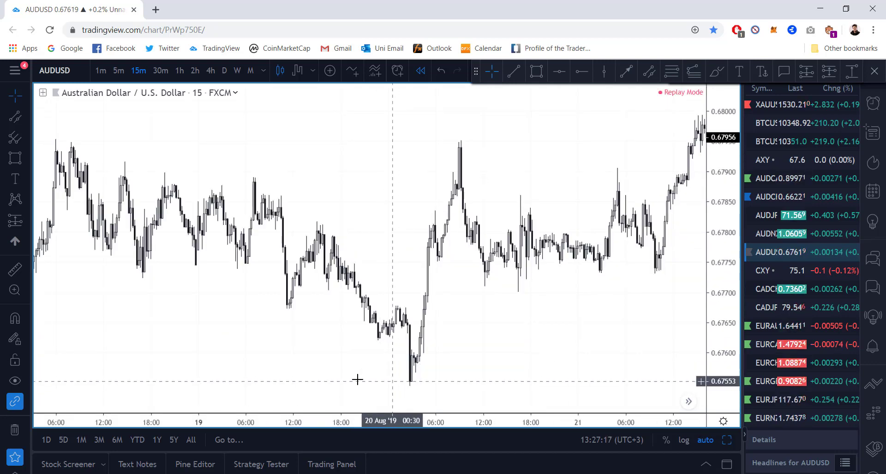
pyautogui.moveTo(304, 361); pyautogui.dragTo(439, 373)
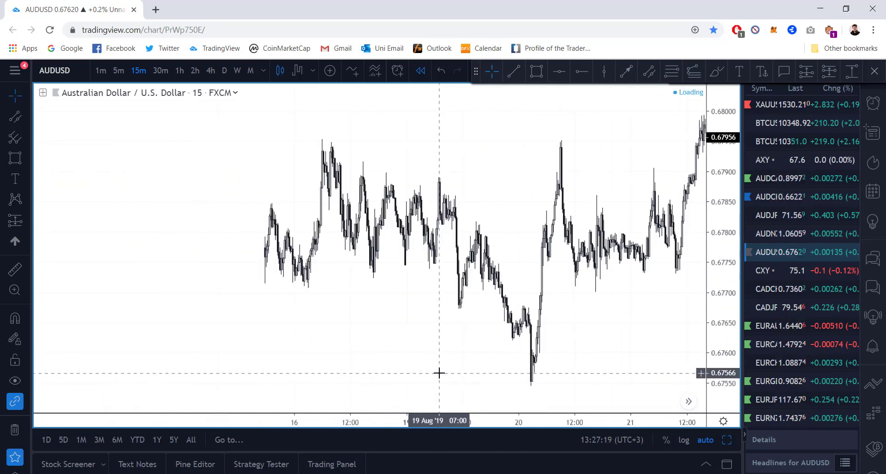
pyautogui.scroll(-3, 216, 363)
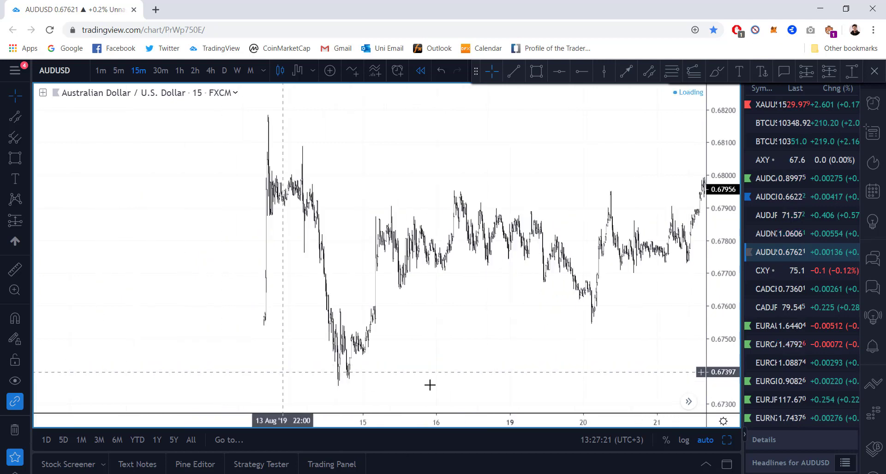
pyautogui.moveTo(582, 387); pyautogui.dragTo(674, 375)
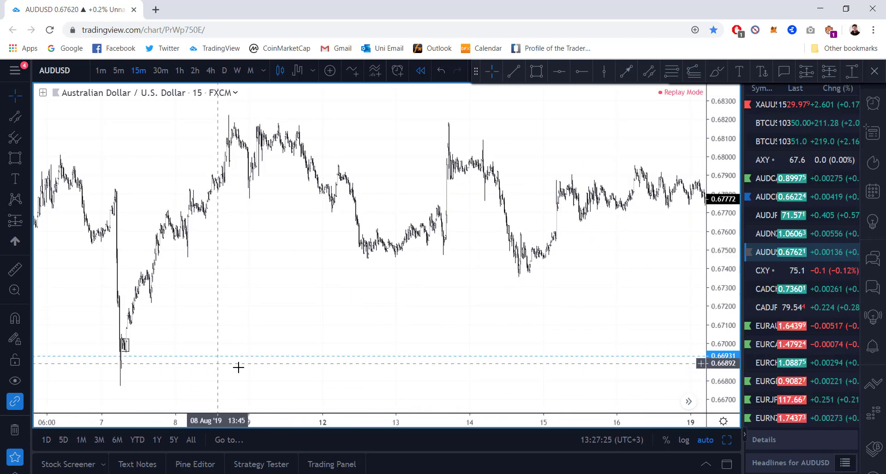
pyautogui.moveTo(223, 341); pyautogui.dragTo(603, 334)
pyautogui.scroll(10, 558, 328)
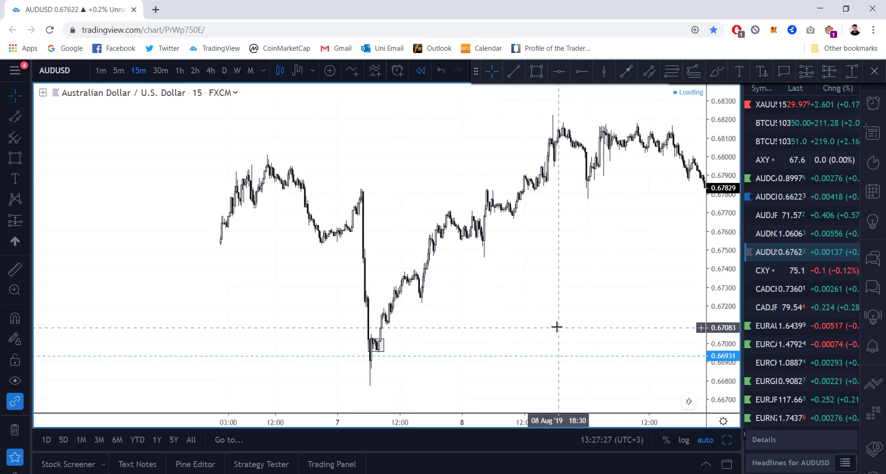
pyautogui.moveTo(280, 317); pyautogui.dragTo(648, 330)
pyautogui.scroll(9, 552, 339)
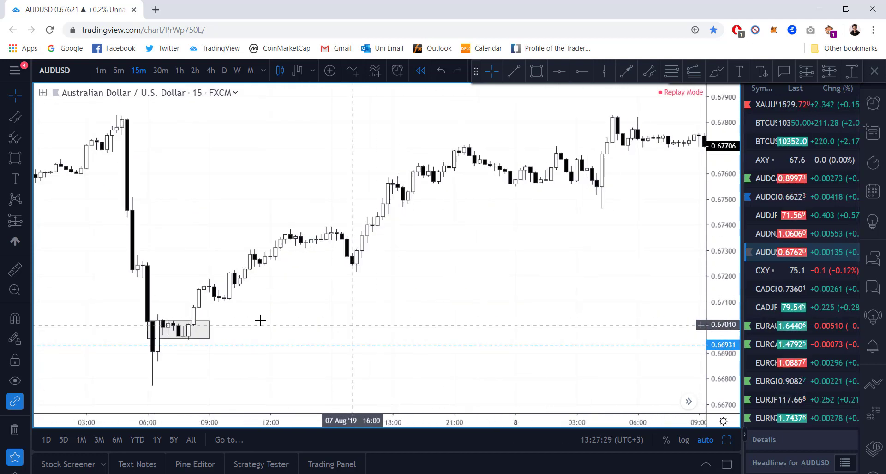
# Refit the 7 August rectangle so it starts at 06:15, reaches down to about 0.66904 and ends at about 08:30.
pyautogui.moveTo(260, 320); pyautogui.dragTo(597, 313)
pyautogui.scroll(5, 558, 320)
pyautogui.scroll(2, 369, 319)
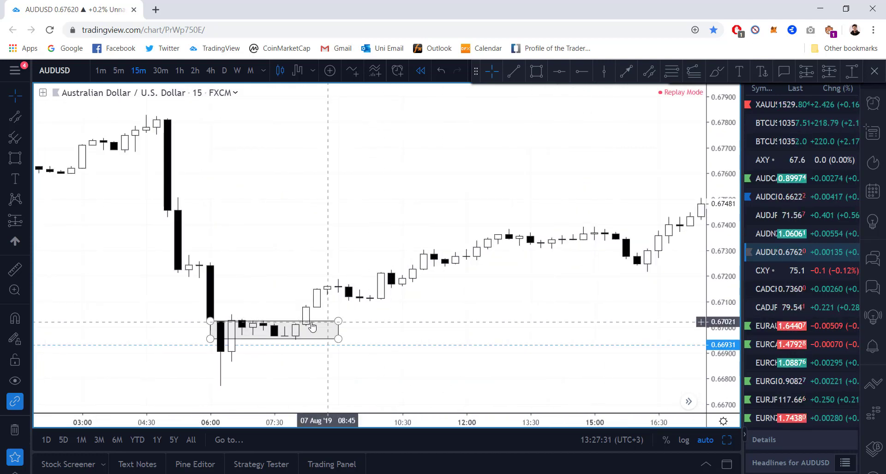
pyautogui.moveTo(370, 312); pyautogui.dragTo(490, 314)
pyautogui.moveTo(549, 324); pyautogui.dragTo(691, 302)
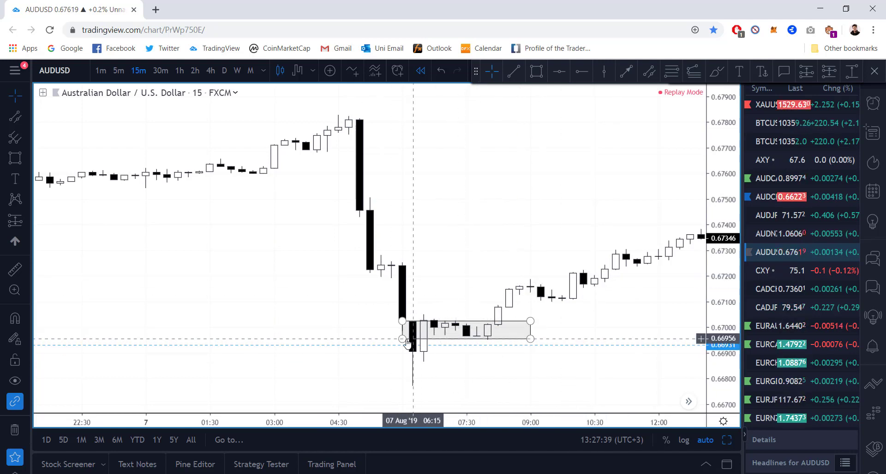
pyautogui.moveTo(403, 340); pyautogui.dragTo(413, 345)
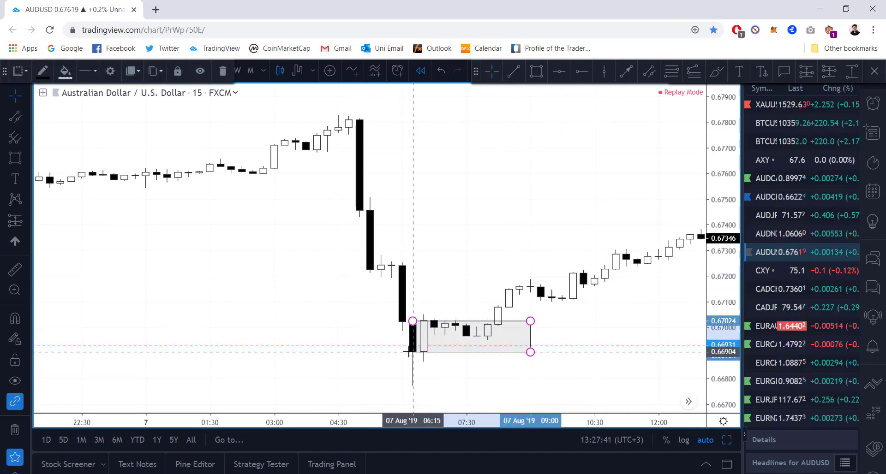
pyautogui.click(450, 283)
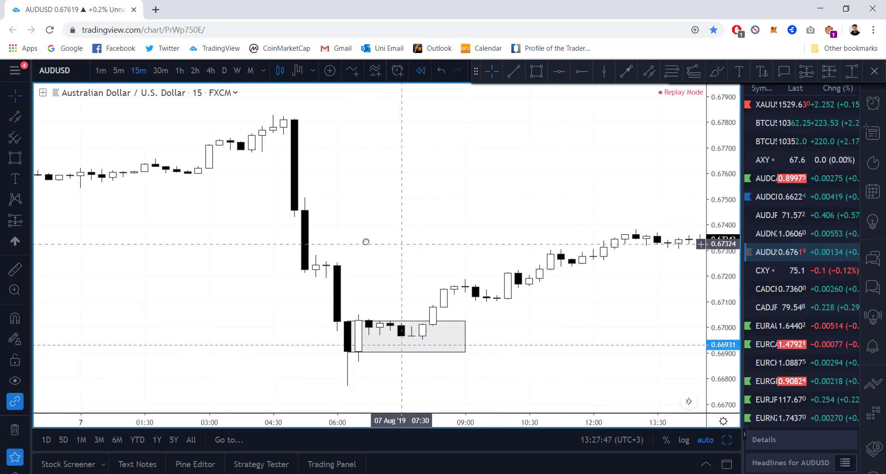
pyautogui.moveTo(384, 325); pyautogui.dragTo(359, 321)
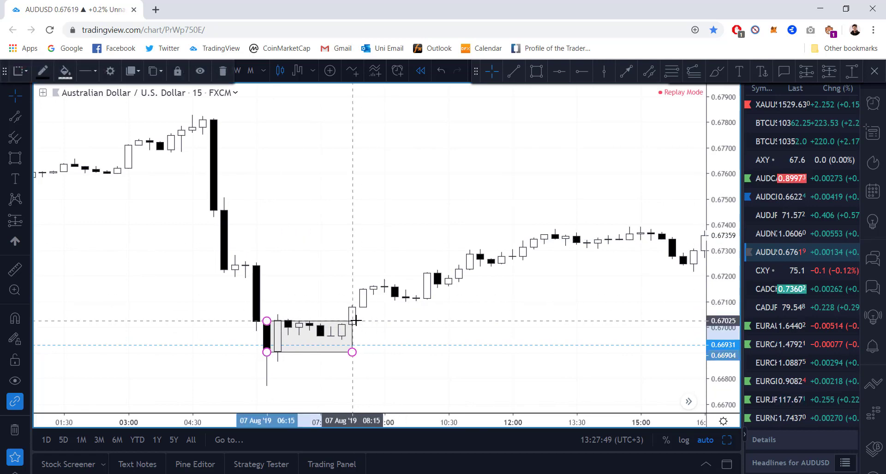
pyautogui.click(353, 247)
# Review the rally following the 7 August zone and extend the rectangle's upper-left corner to 06:00 at about 0.67030.
pyautogui.scroll(-3, 514, 172)
pyautogui.moveTo(514, 172); pyautogui.dragTo(309, 184)
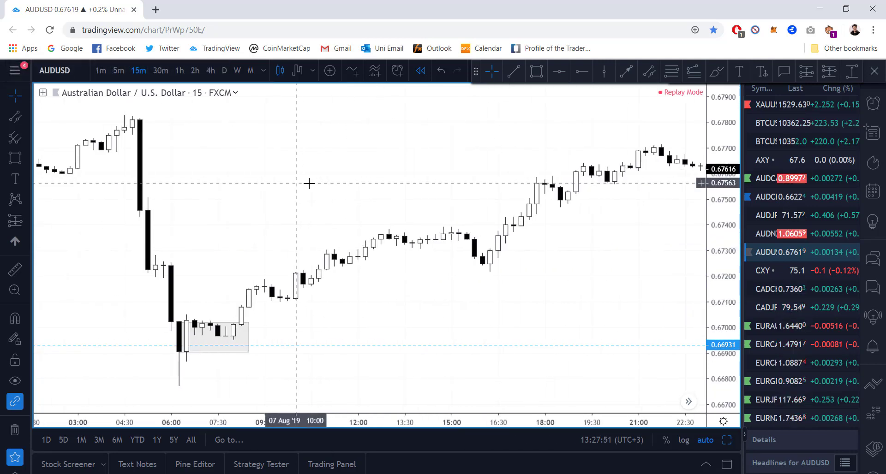
pyautogui.scroll(-4, 567, 190)
pyautogui.moveTo(567, 190); pyautogui.dragTo(189, 204)
pyautogui.moveTo(436, 300); pyautogui.dragTo(691, 285)
pyautogui.scroll(3, 405, 328)
pyautogui.moveTo(410, 327); pyautogui.dragTo(547, 318)
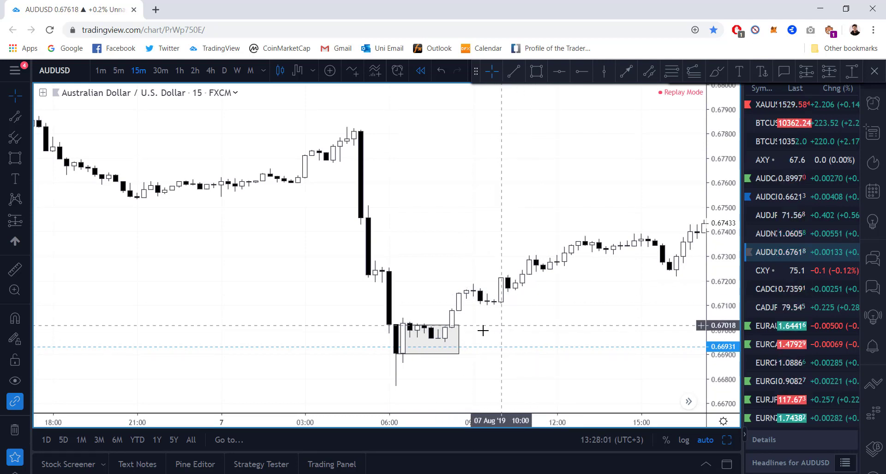
pyautogui.click(408, 329)
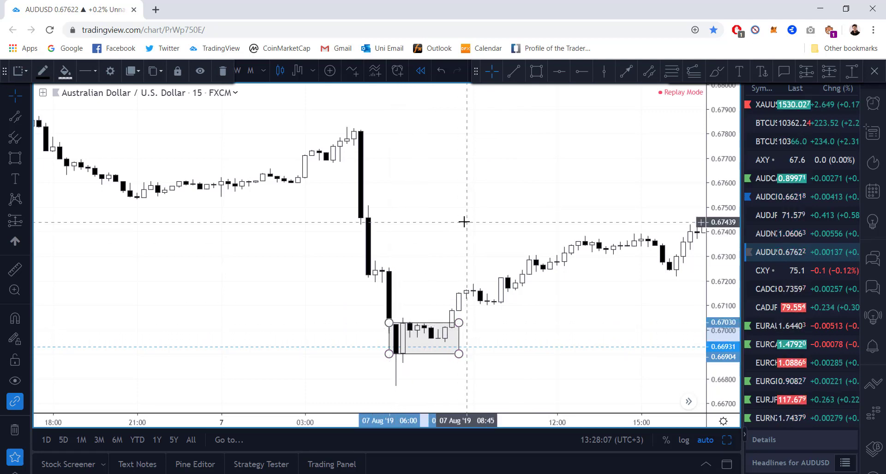
pyautogui.moveTo(463, 222); pyautogui.dragTo(364, 224)
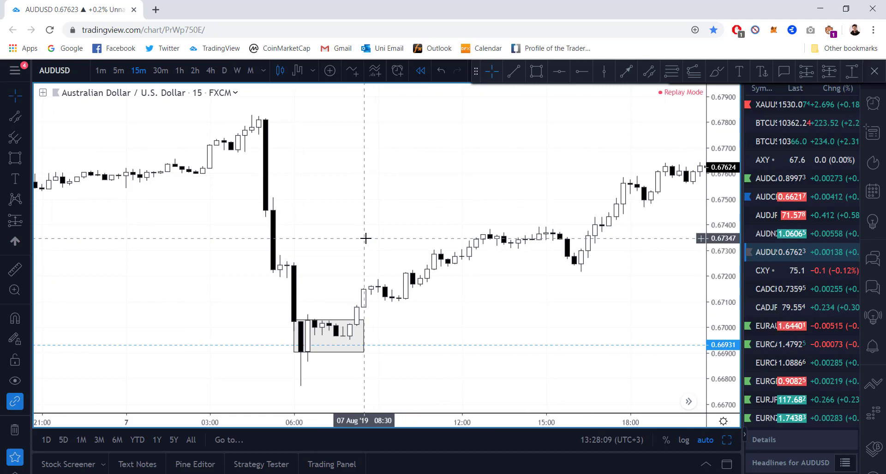
# Place a horizontal ray from about 05:45 on 7 August, just below the rectangle at about 0.66861.
pyautogui.scroll(-3, 364, 237)
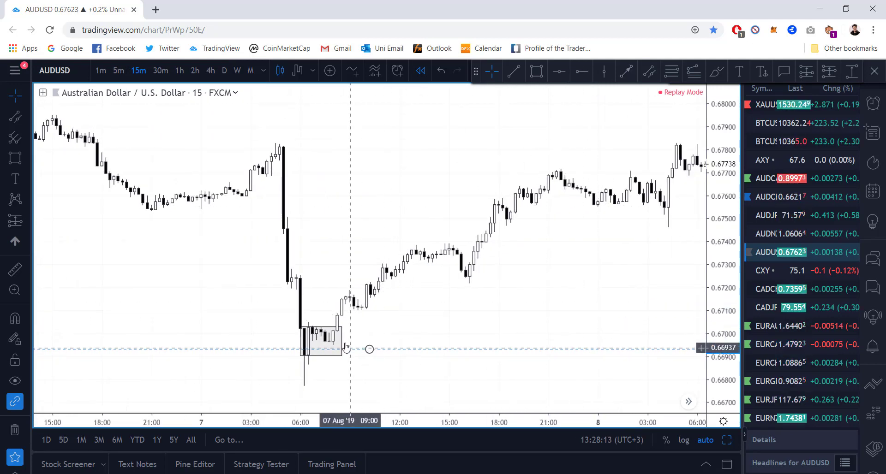
pyautogui.click(335, 342)
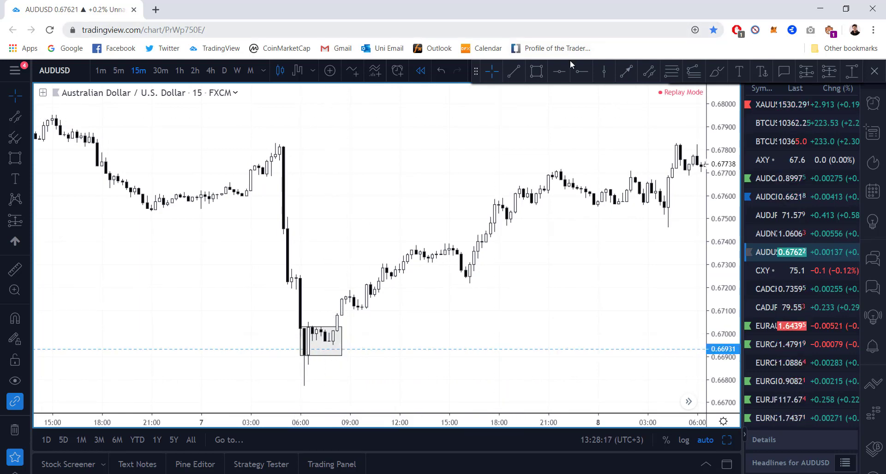
pyautogui.click(300, 362)
pyautogui.scroll(2, 307, 382)
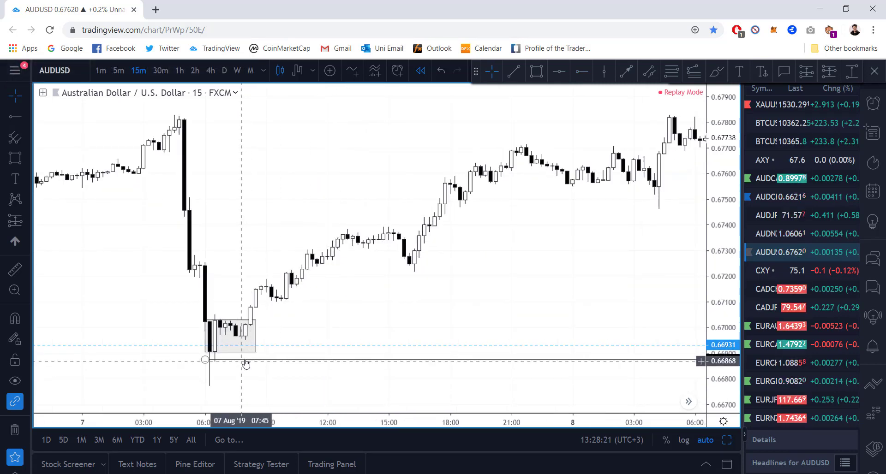
pyautogui.moveTo(243, 359); pyautogui.dragTo(243, 353)
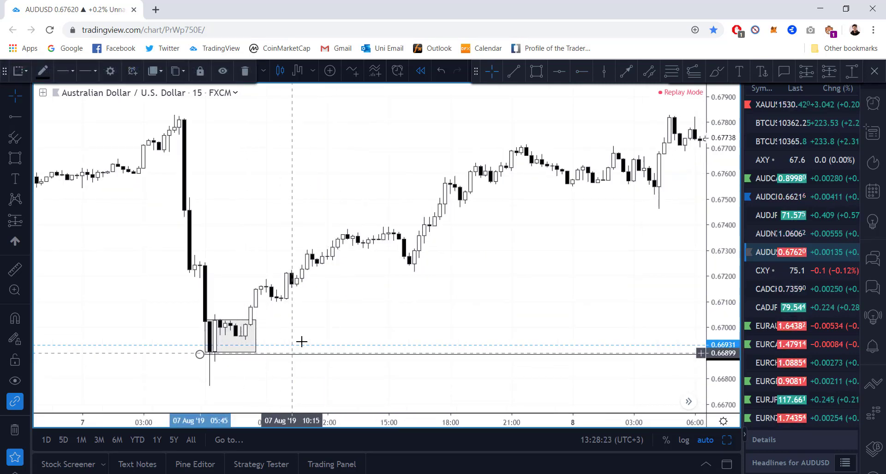
pyautogui.moveTo(302, 341)
pyautogui.mouseDown()
pyautogui.moveTo(279, 360)
pyautogui.moveTo(261, 358)
pyautogui.moveTo(267, 364)
pyautogui.mouseUp()
pyautogui.click(319, 317)
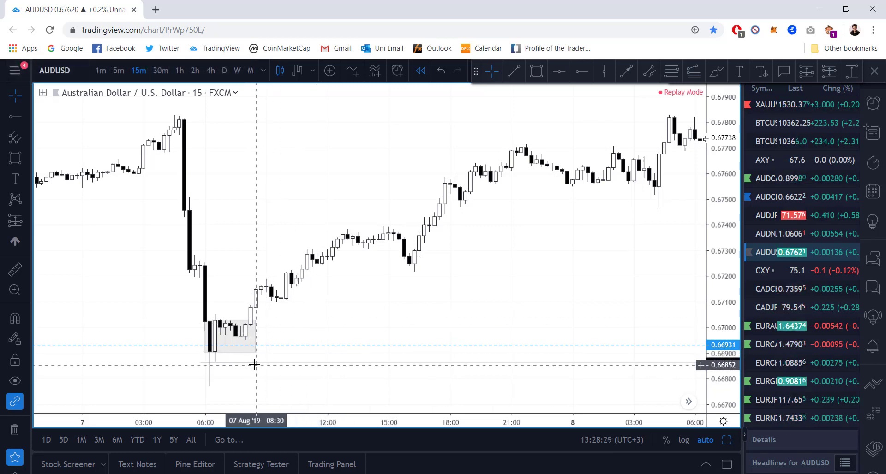
# Change the horizontal ray below the 7 August zone to a dashed line.
pyautogui.doubleClick(255, 363)
pyautogui.click(463, 199)
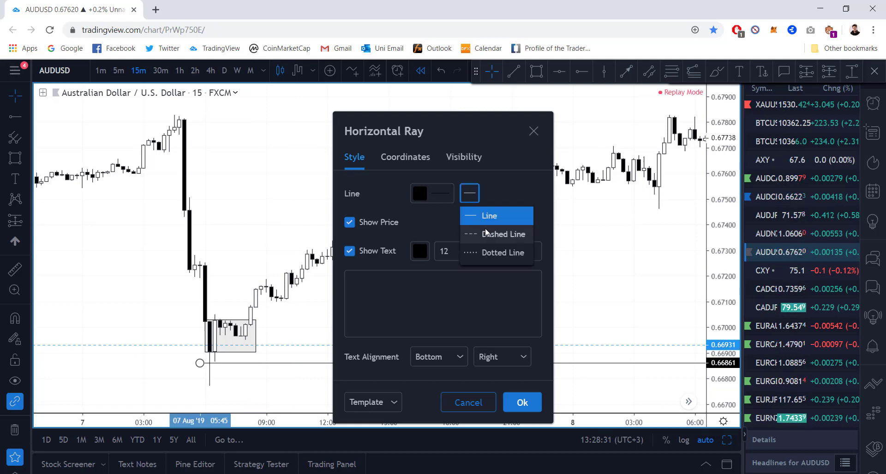
pyautogui.click(467, 233)
pyautogui.click(522, 403)
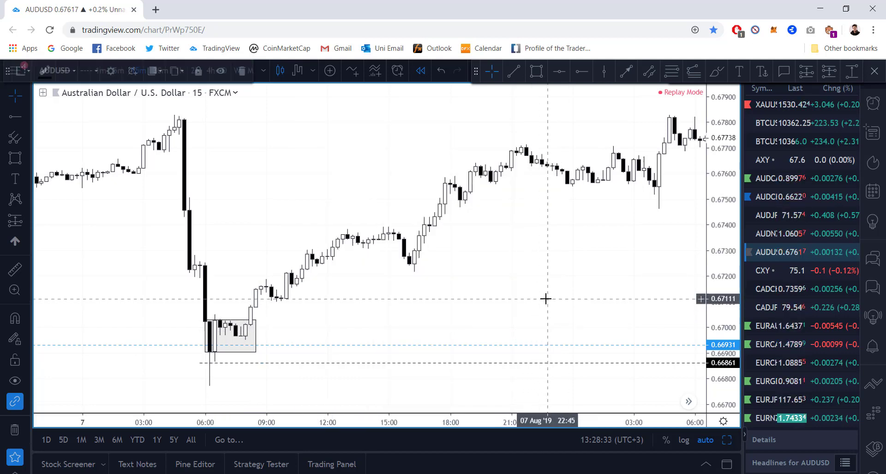
# Switch back to the 1-hour timeframe and bring the price action from late July to 26 August into view.
pyautogui.scroll(-3, 614, 294)
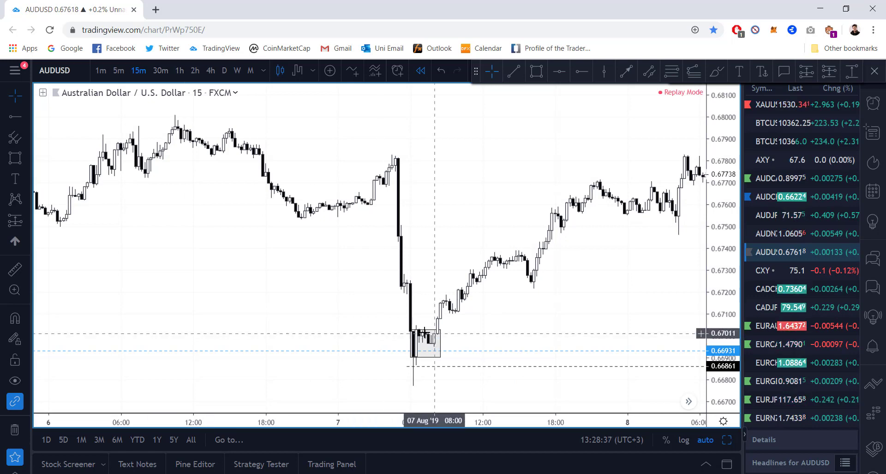
pyautogui.click(182, 81)
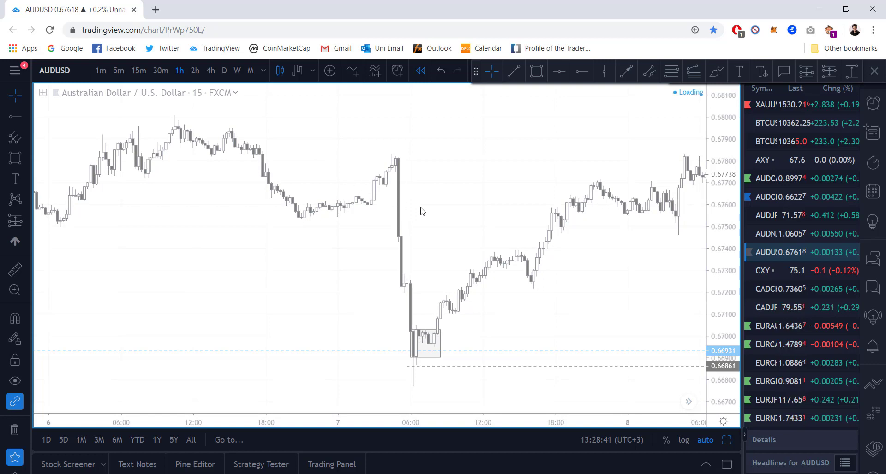
pyautogui.moveTo(600, 238); pyautogui.dragTo(188, 198)
pyautogui.scroll(-3, 196, 194)
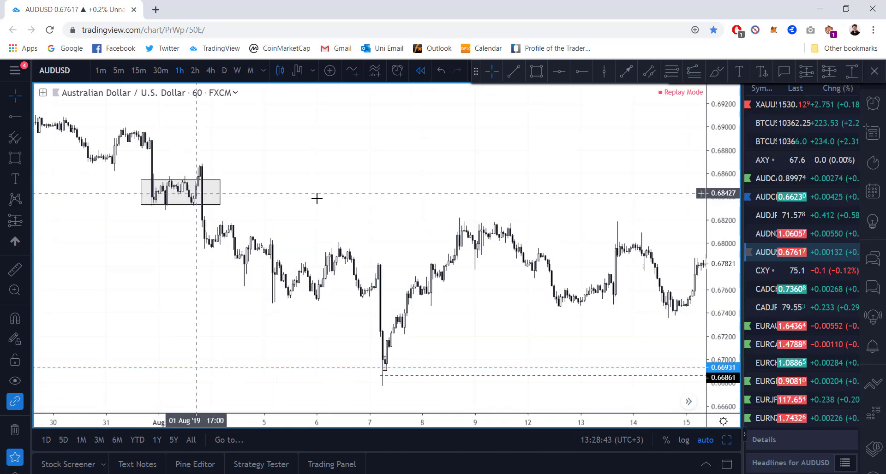
pyautogui.moveTo(425, 187); pyautogui.dragTo(231, 200)
pyautogui.scroll(-5, 234, 200)
pyautogui.moveTo(426, 198); pyautogui.dragTo(206, 221)
pyautogui.scroll(-3, 206, 221)
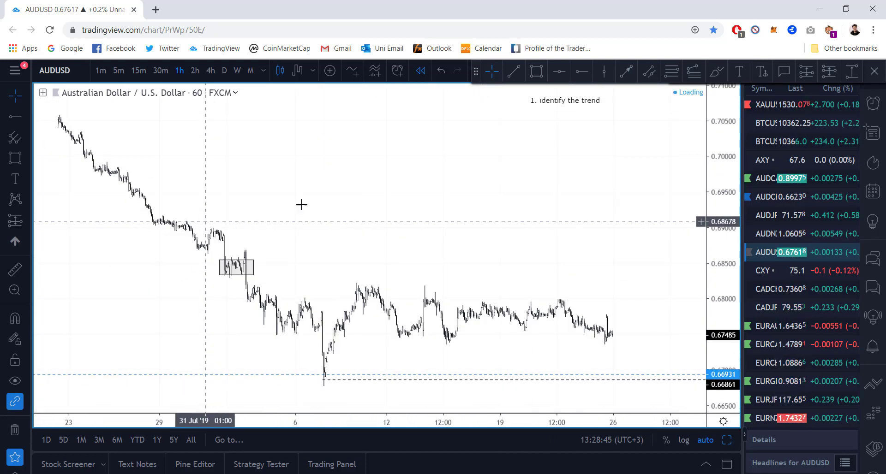
# Draw a rectangle across the mid-August highs from 08 Aug 04:00 to about 20 Aug, between about 0.68087 and 0.68203.
pyautogui.scroll(3, 375, 204)
pyautogui.moveTo(376, 204); pyautogui.dragTo(414, 184)
pyautogui.click(536, 71)
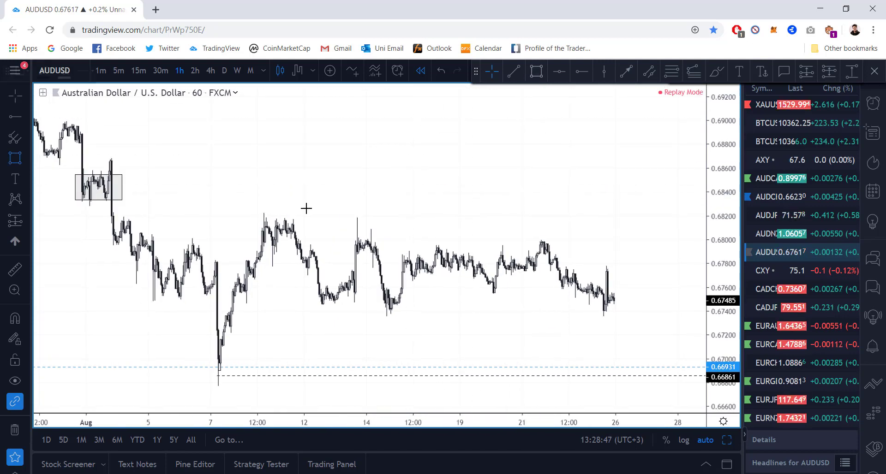
pyautogui.hotkey('alt', 'shift', 'r')
pyautogui.click(248, 230)
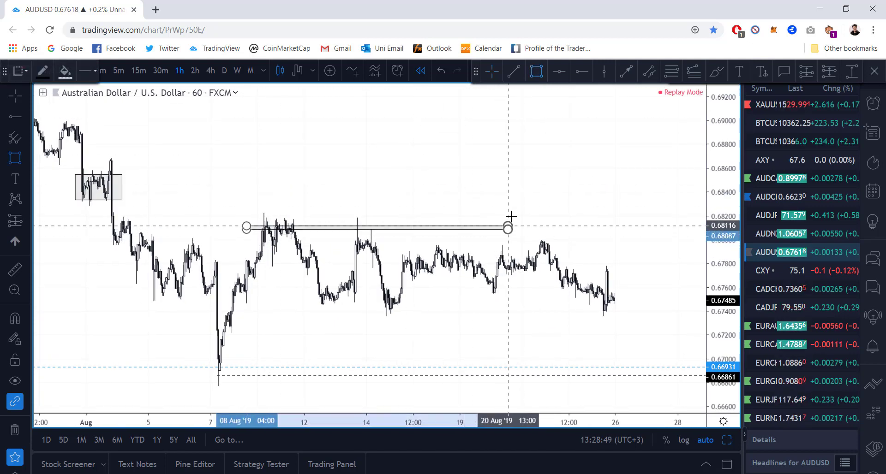
pyautogui.click(510, 216)
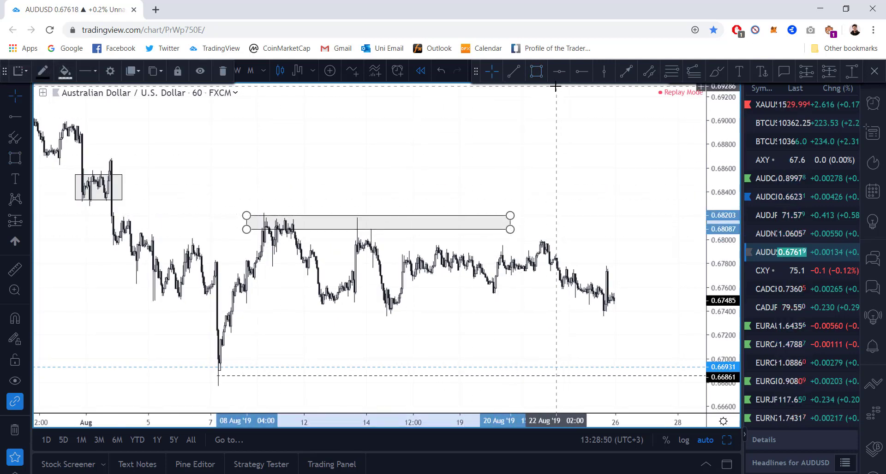
# Make the rectangle over the mid-August highs unfilled and shift it slightly earlier and higher, onto about 0.68106 to 0.68216.
pyautogui.click(72, 77)
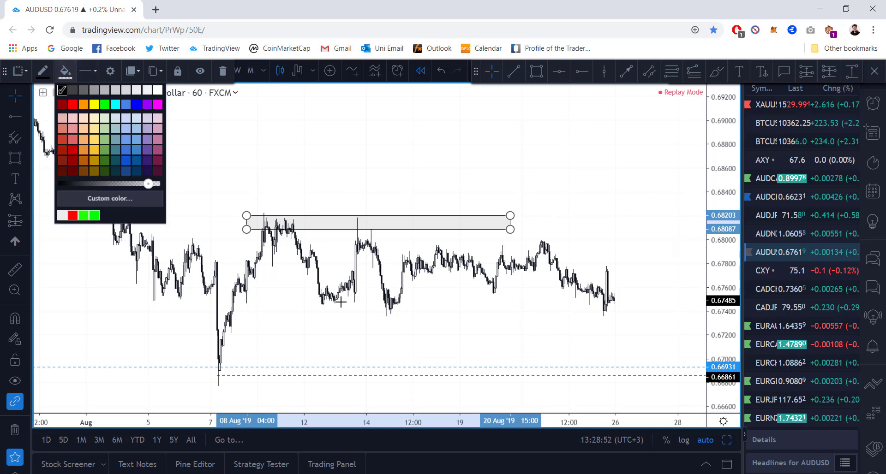
pyautogui.click(156, 91)
pyautogui.press('Escape')
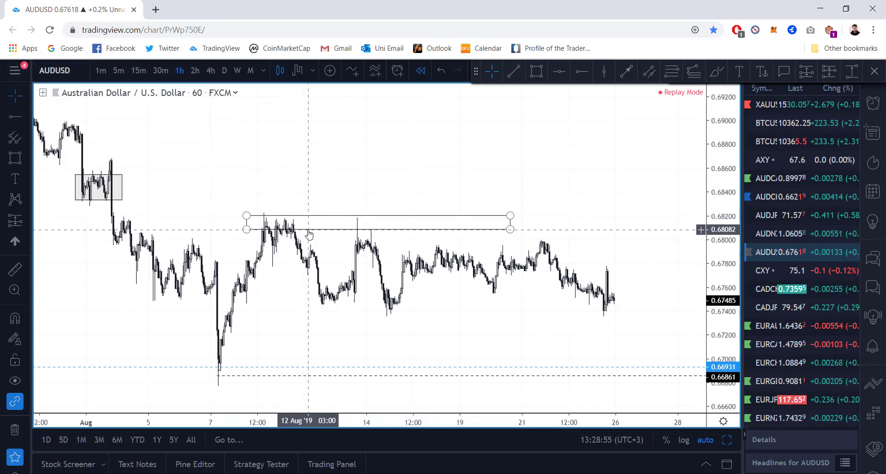
pyautogui.moveTo(309, 234); pyautogui.dragTo(298, 232)
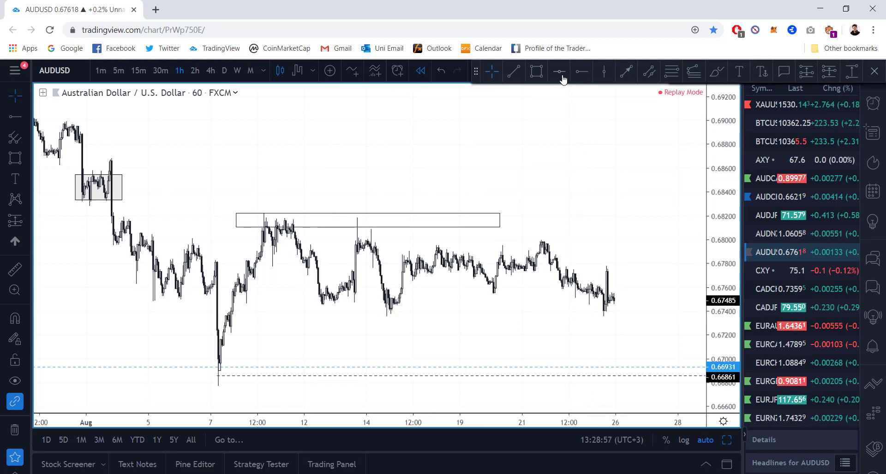
# Draw an unfilled rectangle across the mid-August lows from about 12 to 27 August, between about 0.6735 and 0.6745.
pyautogui.click(537, 71)
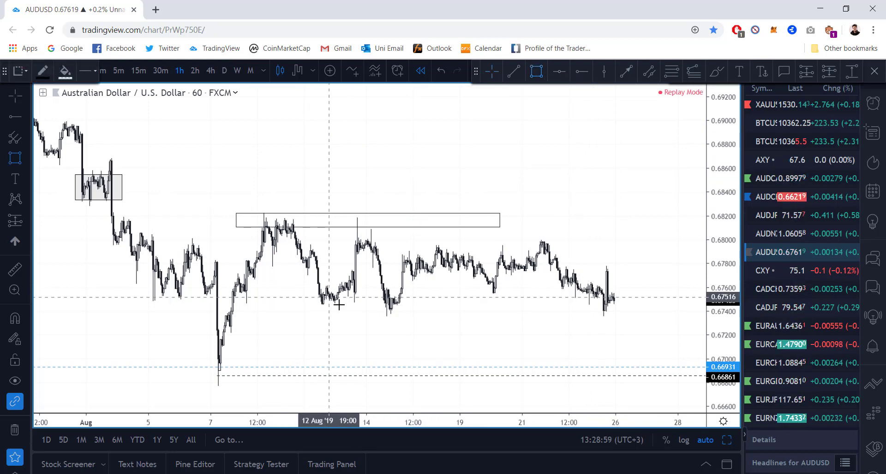
pyautogui.moveTo(313, 305)
pyautogui.mouseDown()
pyautogui.moveTo(610, 330)
pyautogui.moveTo(640, 317)
pyautogui.mouseUp()
pyautogui.click(643, 317)
pyautogui.moveTo(641, 255); pyautogui.dragTo(436, 257)
pyautogui.scroll(-3, 472, 242)
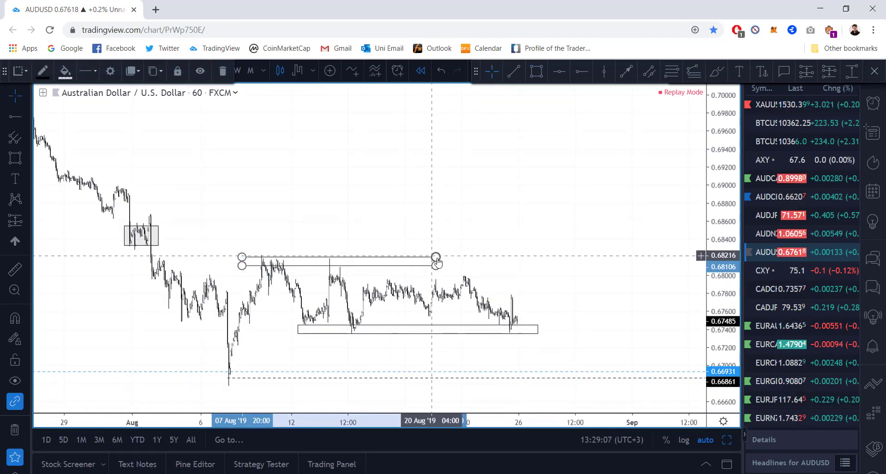
pyautogui.click(491, 280)
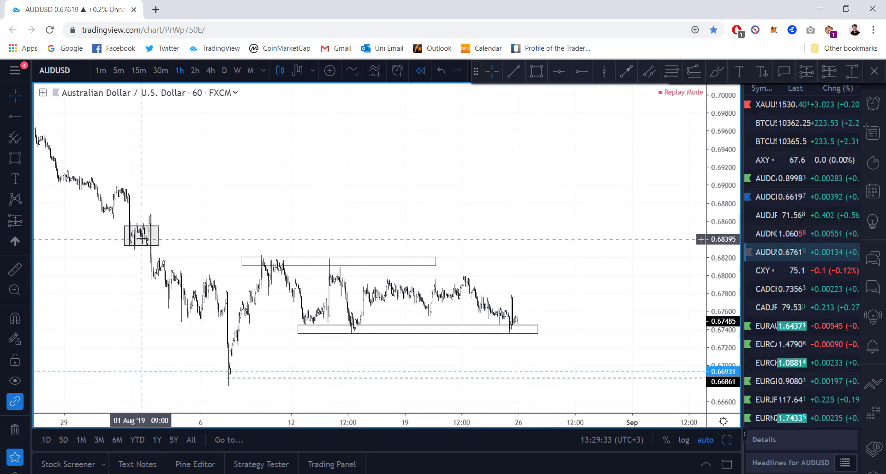
# Extend the early-August supply rectangle forward to about 29 August and the 7 August demand rectangle to about 27 August.
pyautogui.moveTo(158, 246)
pyautogui.mouseDown()
pyautogui.moveTo(526, 279)
pyautogui.moveTo(590, 245)
pyautogui.mouseUp()
pyautogui.click(547, 203)
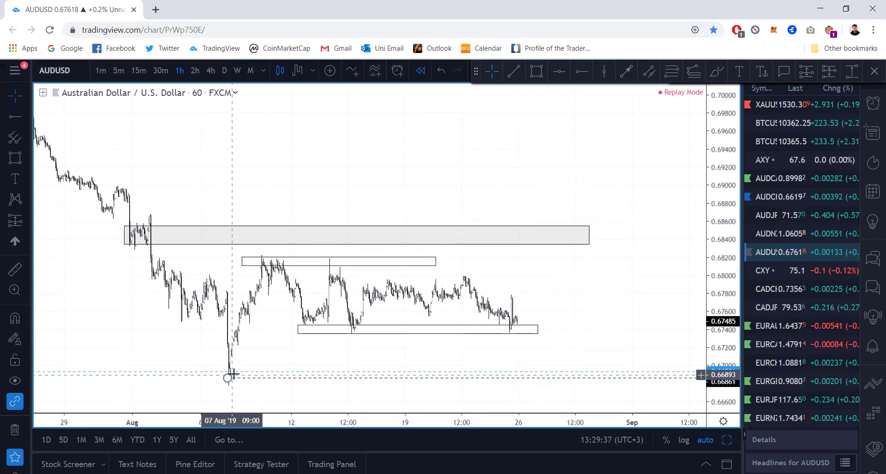
pyautogui.scroll(3, 232, 373)
pyautogui.scroll(-5, 108, 344)
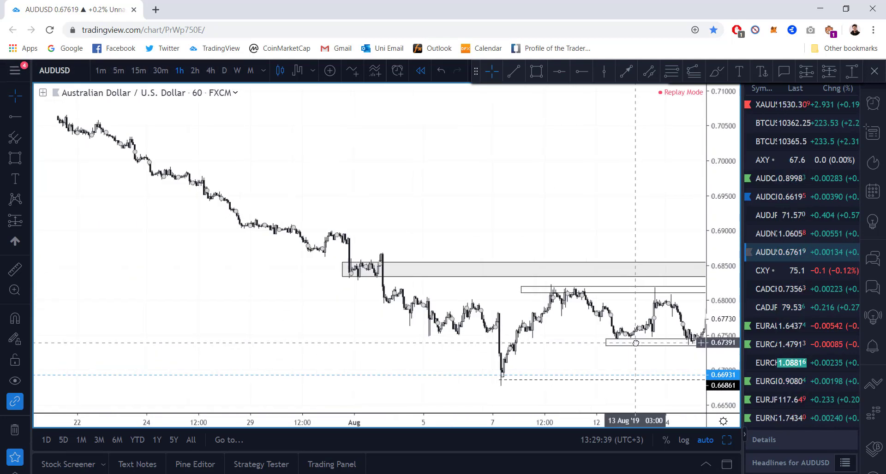
pyautogui.scroll(3, 342, 337)
pyautogui.moveTo(416, 362); pyautogui.dragTo(340, 349)
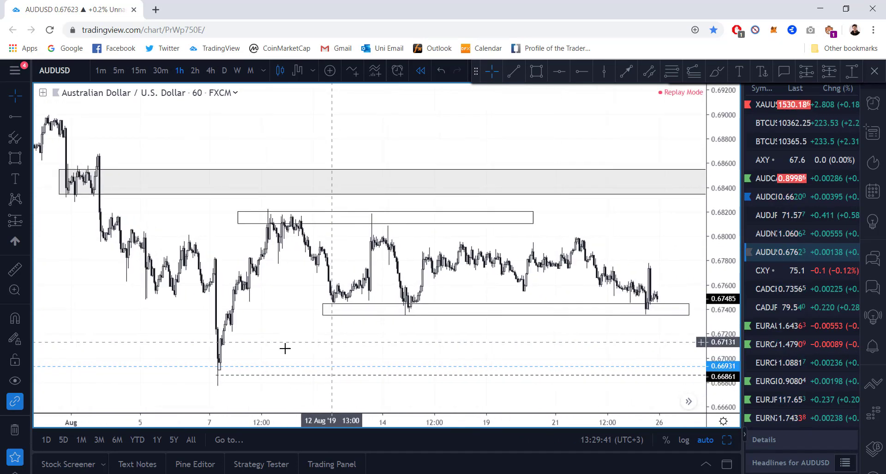
pyautogui.hotkey('alt', 'shift', 'r')
pyautogui.click(217, 370)
pyautogui.moveTo(474, 364); pyautogui.dragTo(694, 354)
pyautogui.click(660, 347)
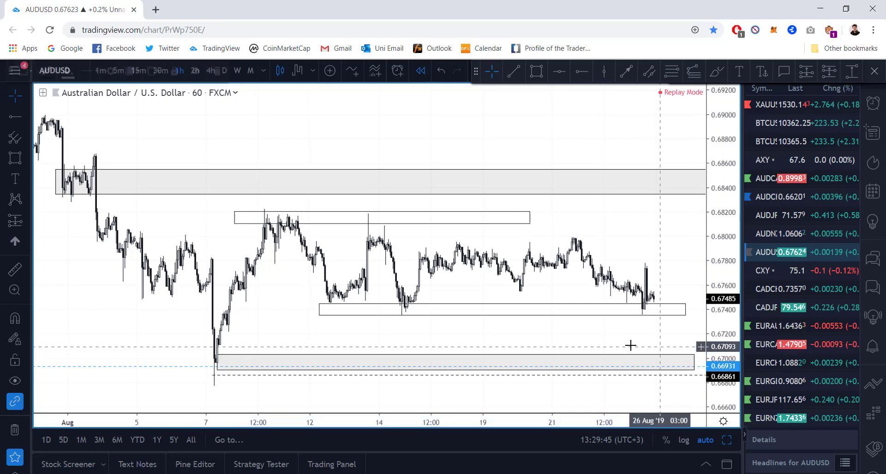
# Pull the start of the 7 August demand rectangle back to 07 Aug 04:00.
pyautogui.scroll(3, 221, 345)
pyautogui.moveTo(119, 355); pyautogui.dragTo(548, 353)
pyautogui.scroll(3, 450, 359)
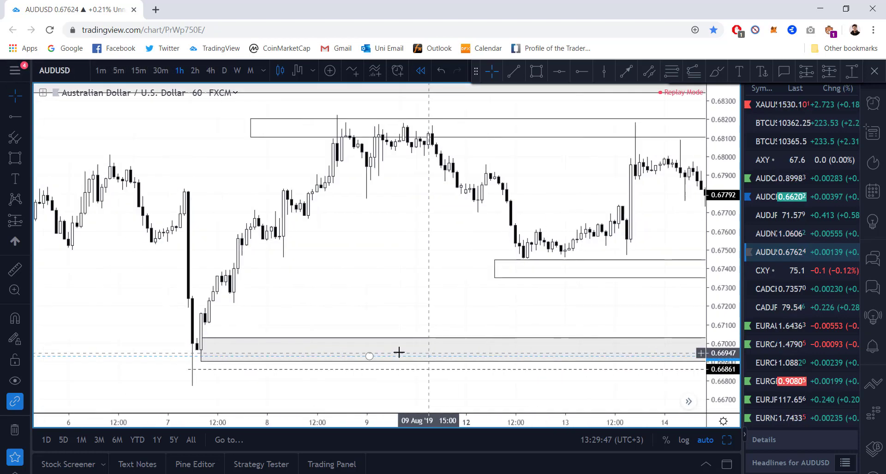
pyautogui.click(184, 336)
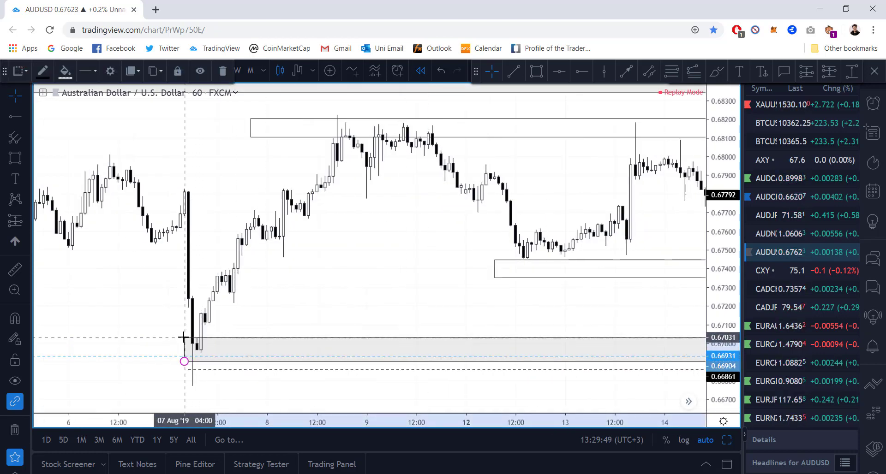
# Stretch the end of the 7 August demand rectangle to about 29 Aug 02:00, in line with the supply rectangle above.
pyautogui.moveTo(160, 323); pyautogui.dragTo(38, 303)
pyautogui.scroll(-5, 281, 303)
pyautogui.moveTo(533, 259); pyautogui.dragTo(87, 287)
pyautogui.scroll(-2, 176, 288)
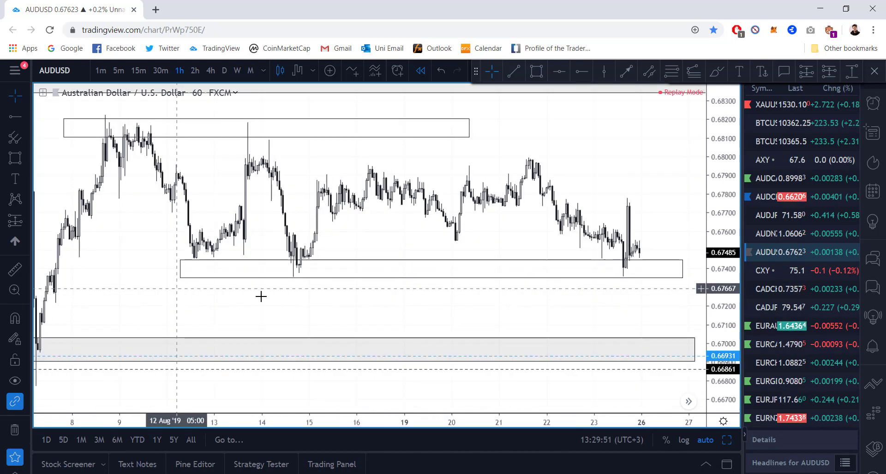
pyautogui.scroll(-3, 607, 302)
pyautogui.scroll(4, 317, 320)
pyautogui.scroll(-4, 505, 373)
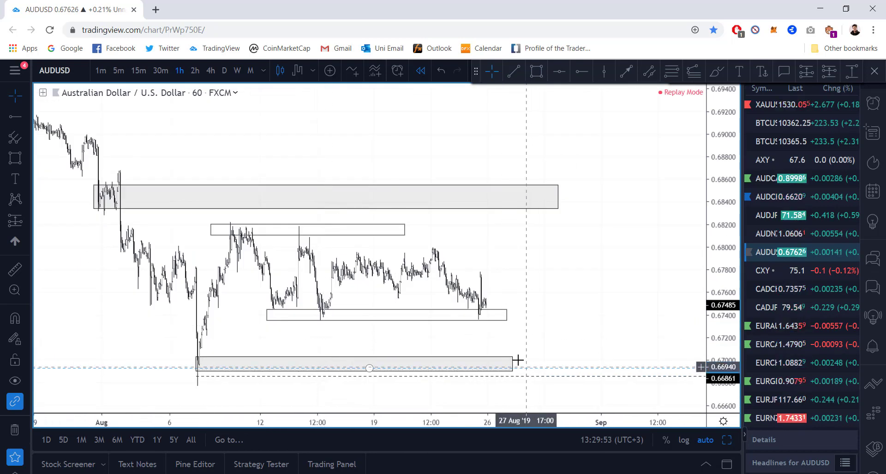
pyautogui.moveTo(513, 357); pyautogui.dragTo(557, 356)
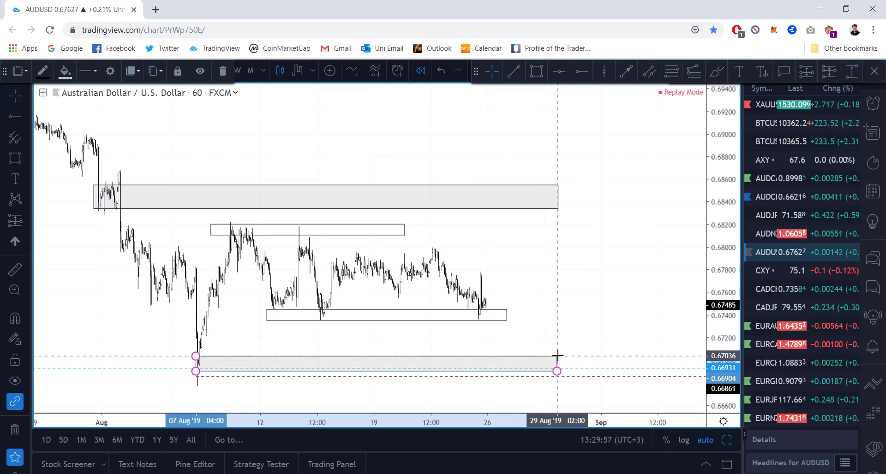
pyautogui.click(564, 339)
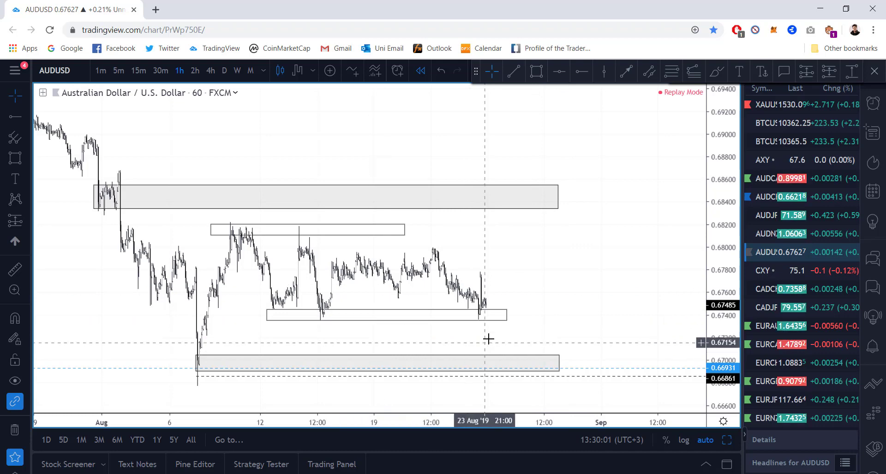
# Move the floating drawing toolbar off the replay controls and exit chart replay mode.
pyautogui.scroll(2, 503, 319)
pyautogui.moveTo(499, 309); pyautogui.dragTo(574, 306)
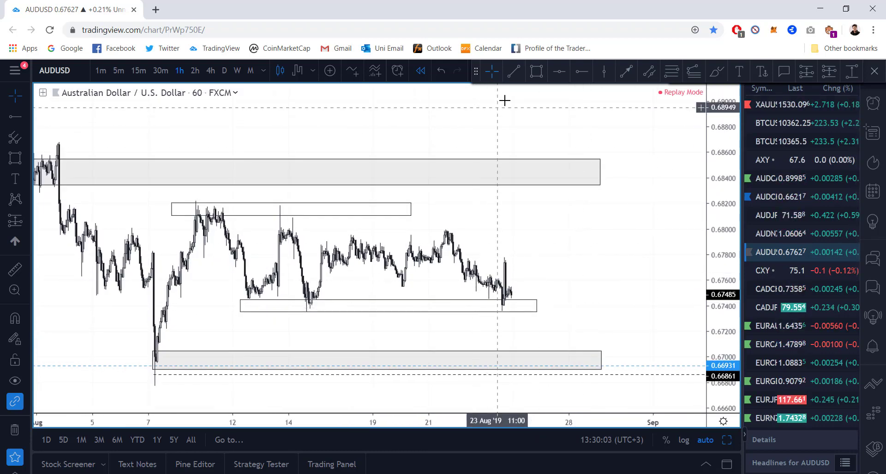
pyautogui.moveTo(477, 74)
pyautogui.mouseDown()
pyautogui.moveTo(476, 118)
pyautogui.moveTo(491, 93)
pyautogui.mouseUp()
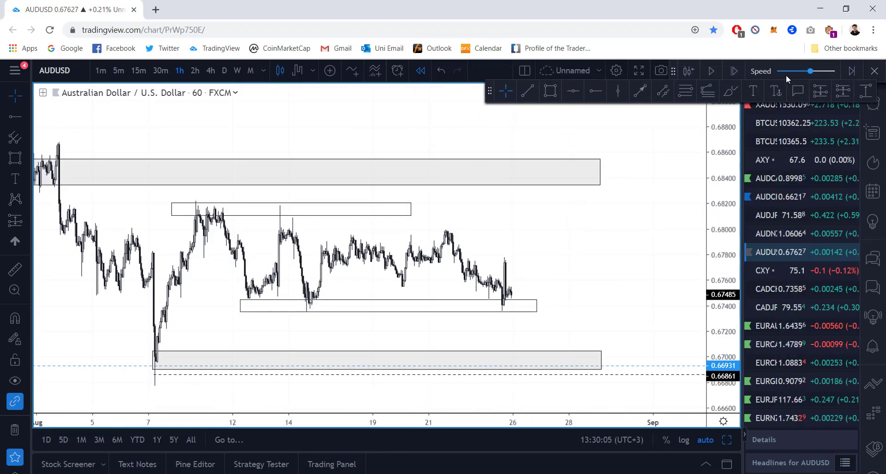
pyautogui.click(876, 71)
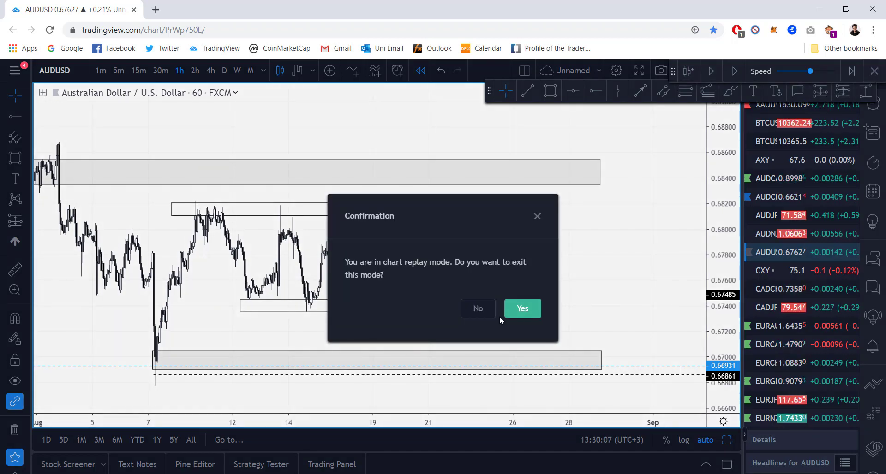
pyautogui.click(534, 309)
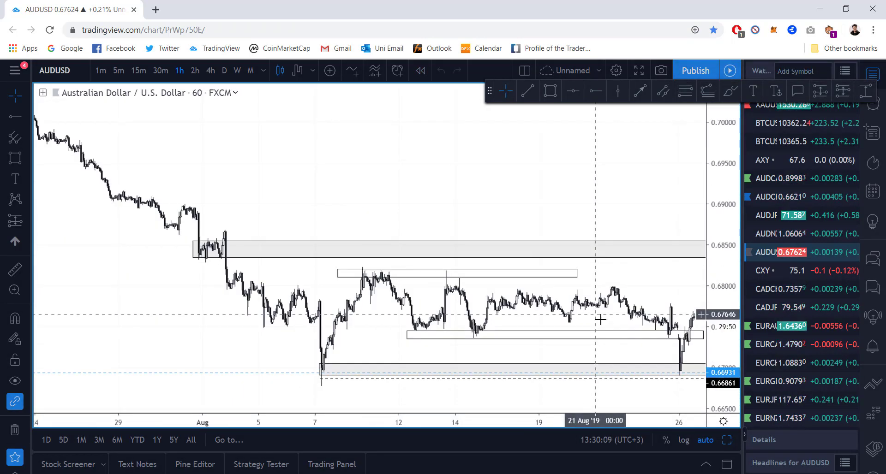
# Examine how price on 26 August reacts at the 7 August demand zone and relates to the other marked zones.
pyautogui.scroll(-4, 599, 318)
pyautogui.moveTo(556, 263); pyautogui.dragTo(242, 220)
pyautogui.scroll(2, 431, 334)
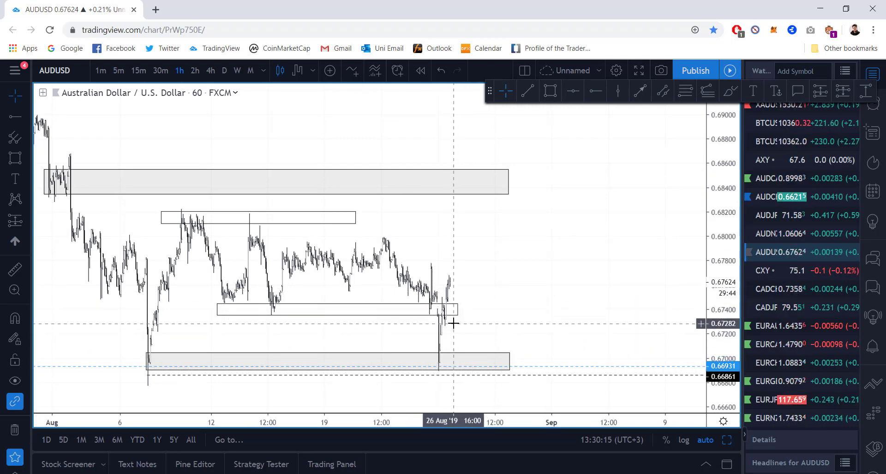
pyautogui.scroll(3, 451, 321)
pyautogui.moveTo(408, 319); pyautogui.dragTo(619, 306)
pyautogui.scroll(2, 619, 307)
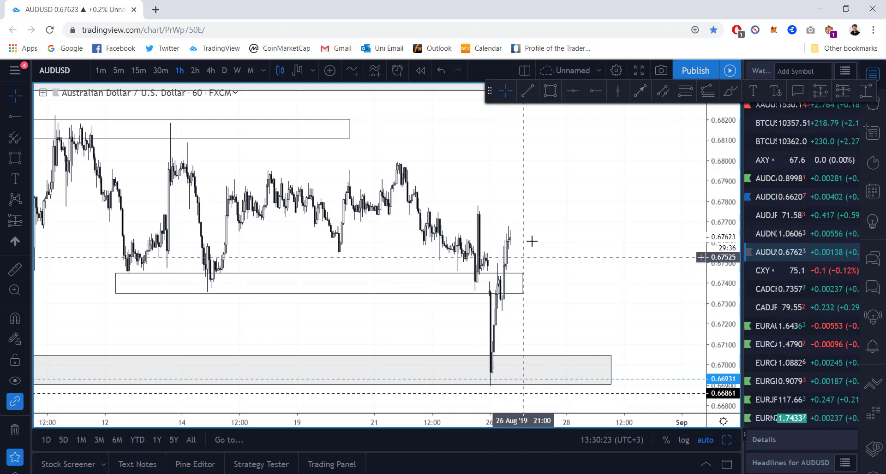
pyautogui.scroll(-5, 537, 229)
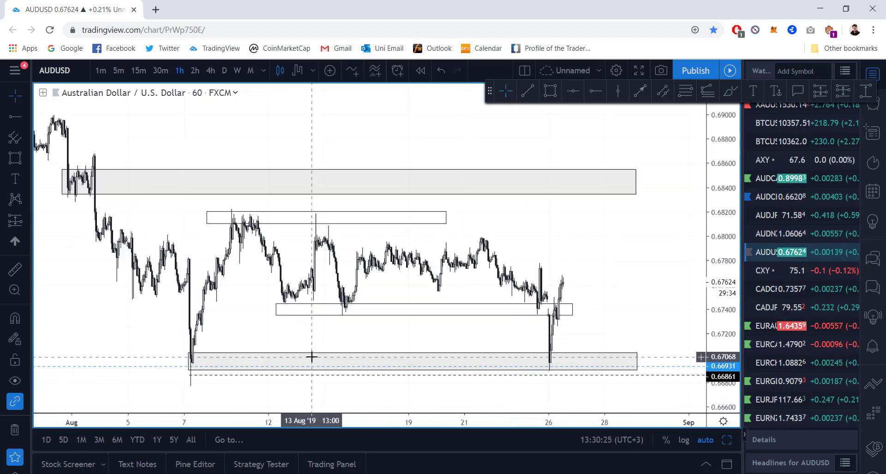
pyautogui.moveTo(247, 328); pyautogui.dragTo(296, 315)
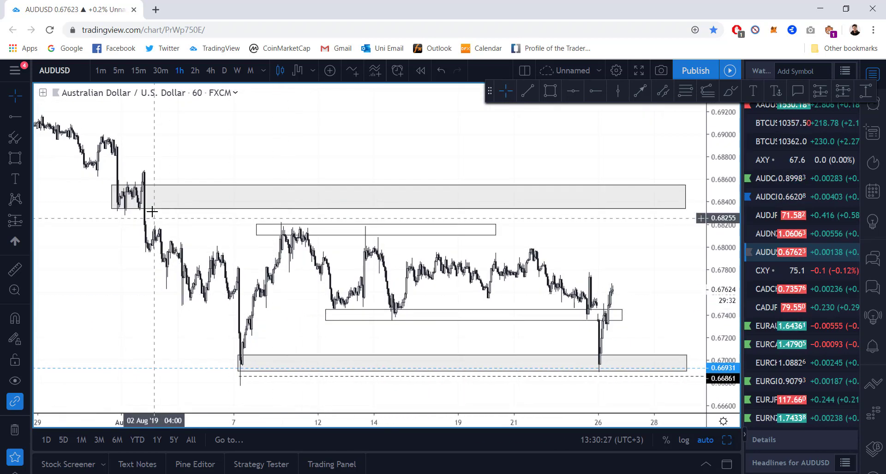
# Move the "1. identify the trend" note down to about 0.70419 near 19 August, above the supply zone.
pyautogui.scroll(-4, 355, 176)
pyautogui.moveTo(531, 186); pyautogui.dragTo(521, 188)
pyautogui.moveTo(609, 120); pyautogui.dragTo(585, 146)
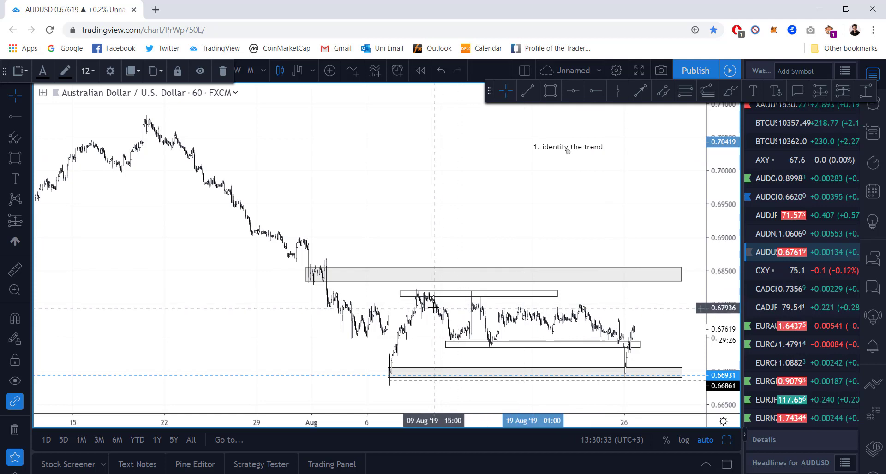
pyautogui.click(578, 230)
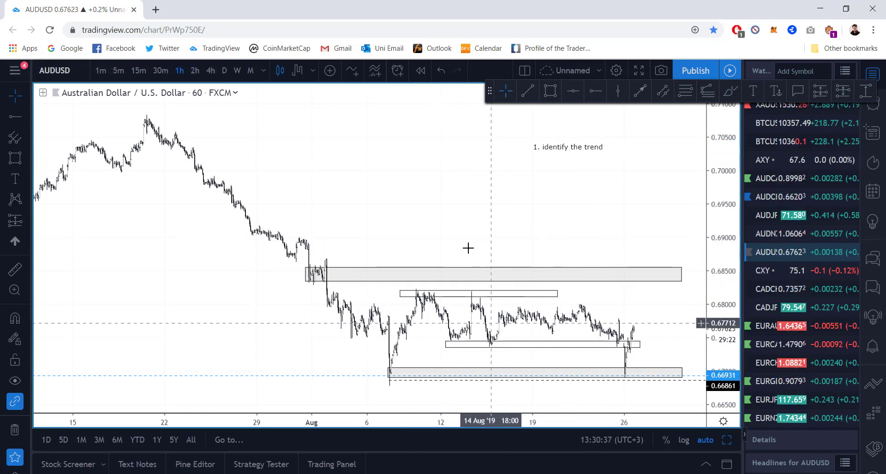
# Place a long position after the 26 August low with entry at 0.66932 and stop at 0.66861 on the dashed ray.
pyautogui.moveTo(457, 229); pyautogui.dragTo(360, 225)
pyautogui.scroll(3, 499, 319)
pyautogui.moveTo(498, 319); pyautogui.dragTo(474, 295)
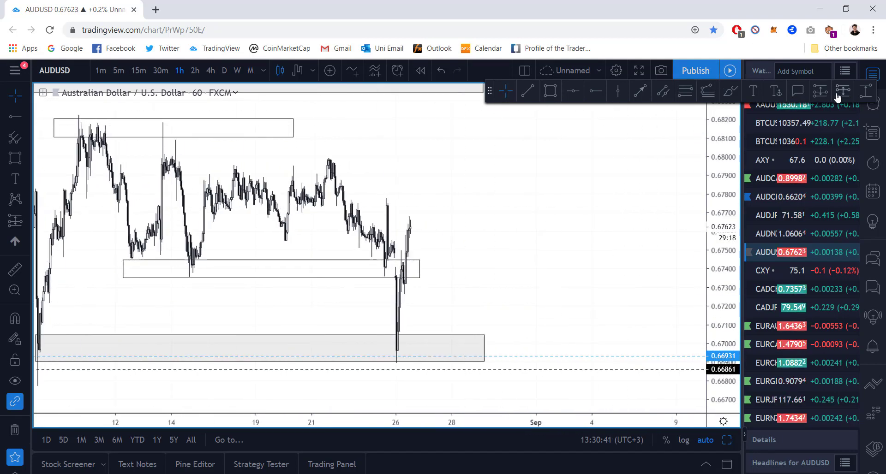
pyautogui.click(820, 93)
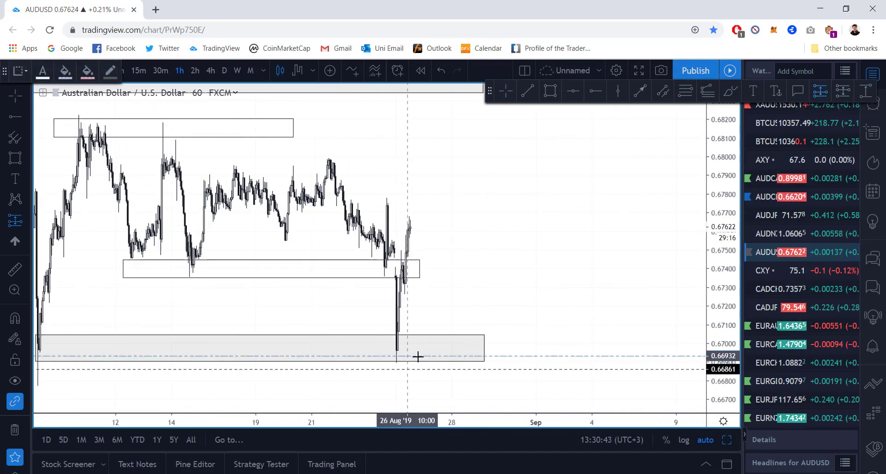
pyautogui.click(443, 356)
pyautogui.moveTo(443, 410); pyautogui.dragTo(446, 369)
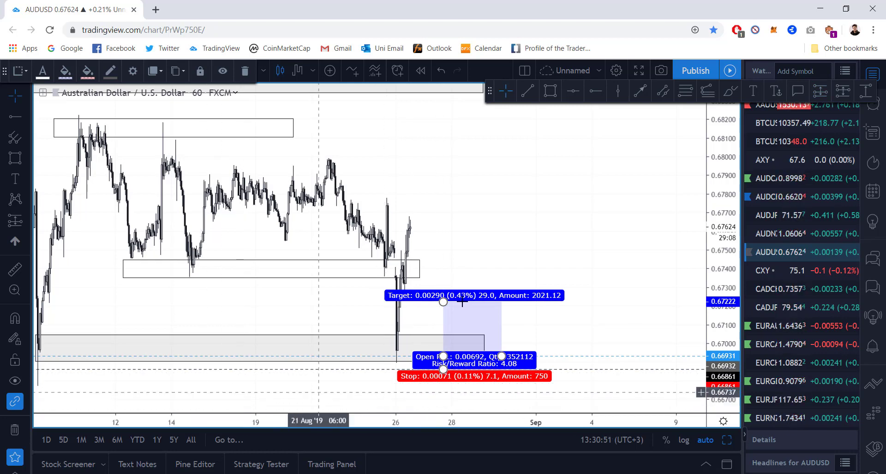
pyautogui.click(500, 277)
# Raise the long position's target to 0.68340, at the lower edge of the early-August supply zone.
pyautogui.scroll(-3, 523, 322)
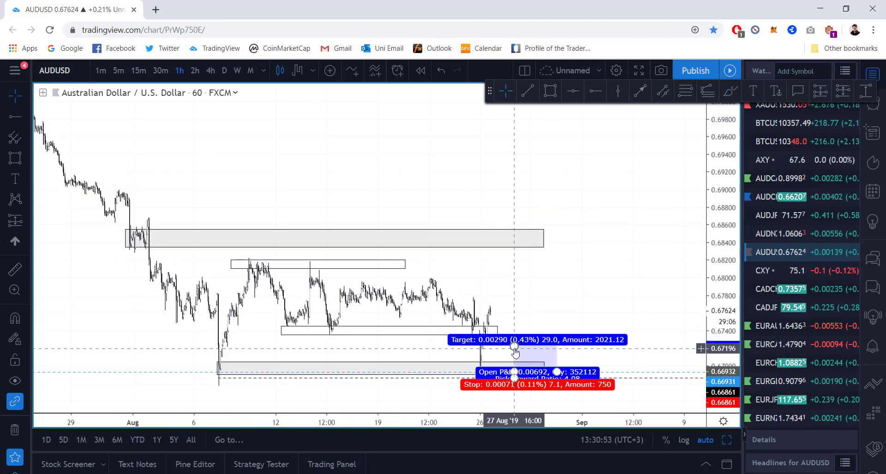
pyautogui.moveTo(514, 348)
pyautogui.mouseDown()
pyautogui.moveTo(534, 266)
pyautogui.moveTo(556, 248)
pyautogui.mouseUp()
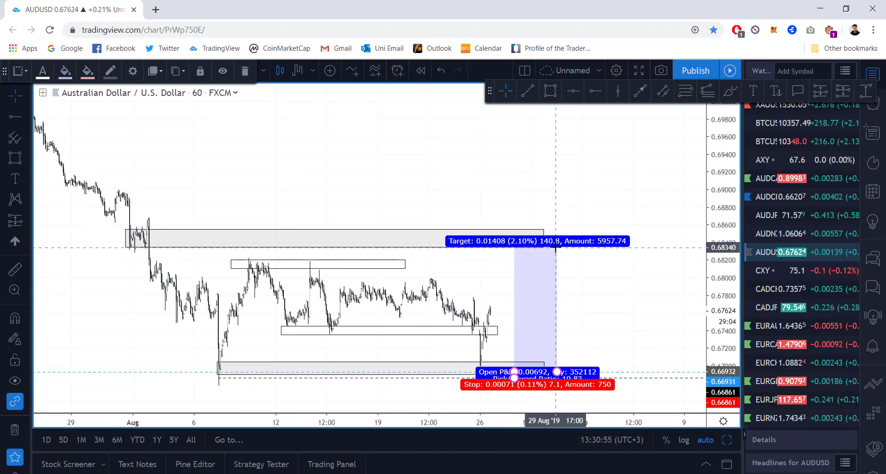
pyautogui.click(622, 211)
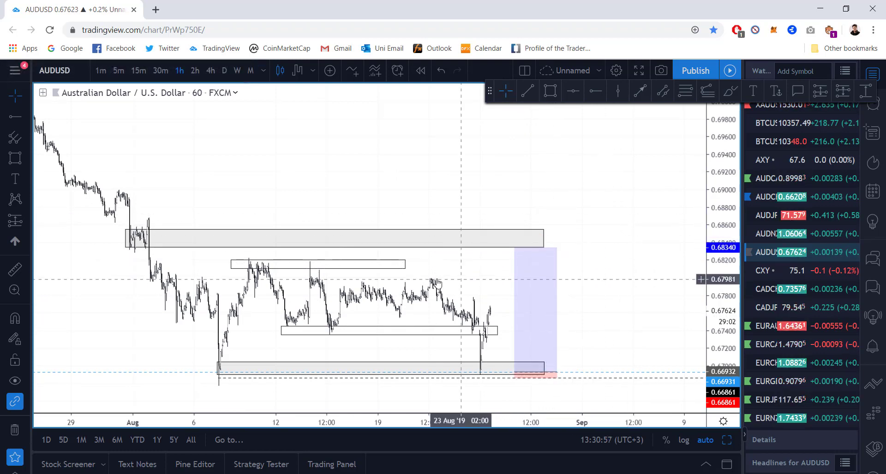
# Lower the long position's target to about 0.67663, near the latest price.
pyautogui.scroll(3, 425, 302)
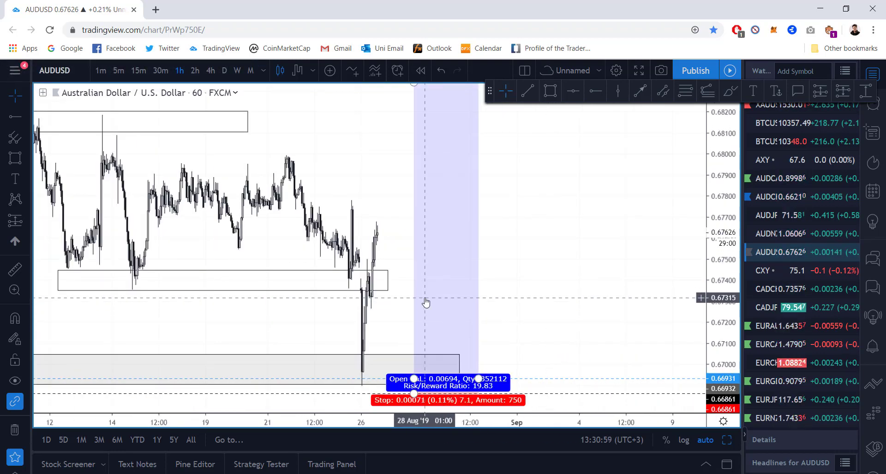
pyautogui.scroll(-3, 433, 303)
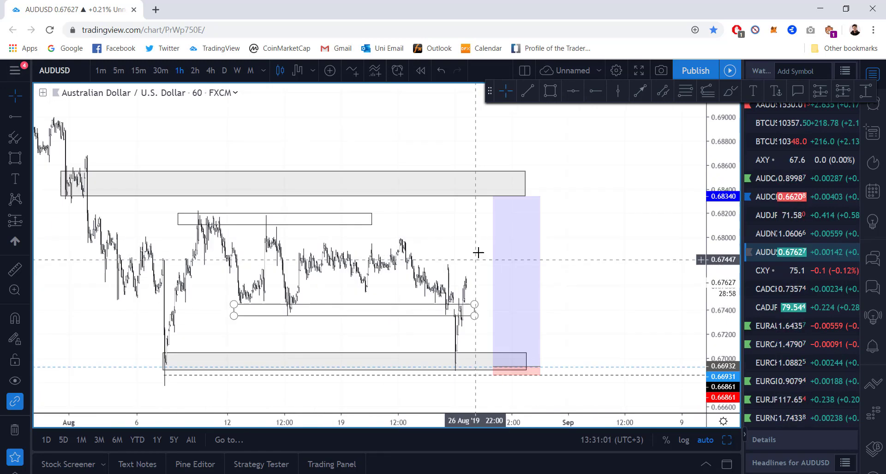
pyautogui.moveTo(493, 196); pyautogui.dragTo(493, 278)
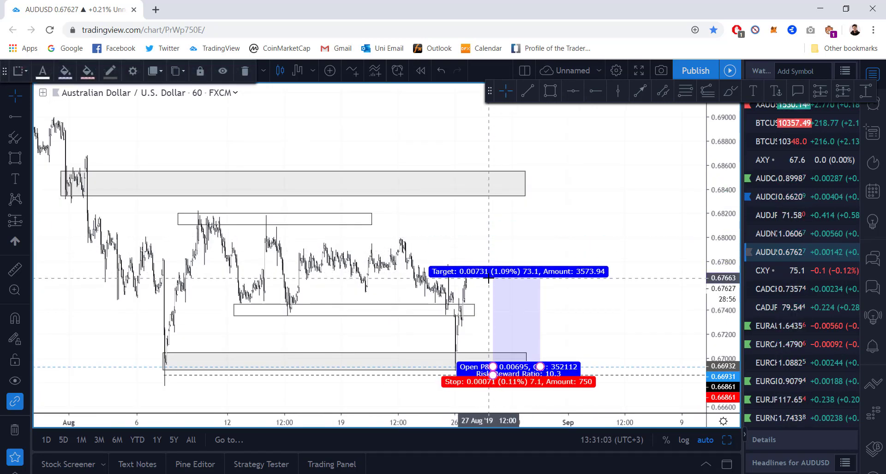